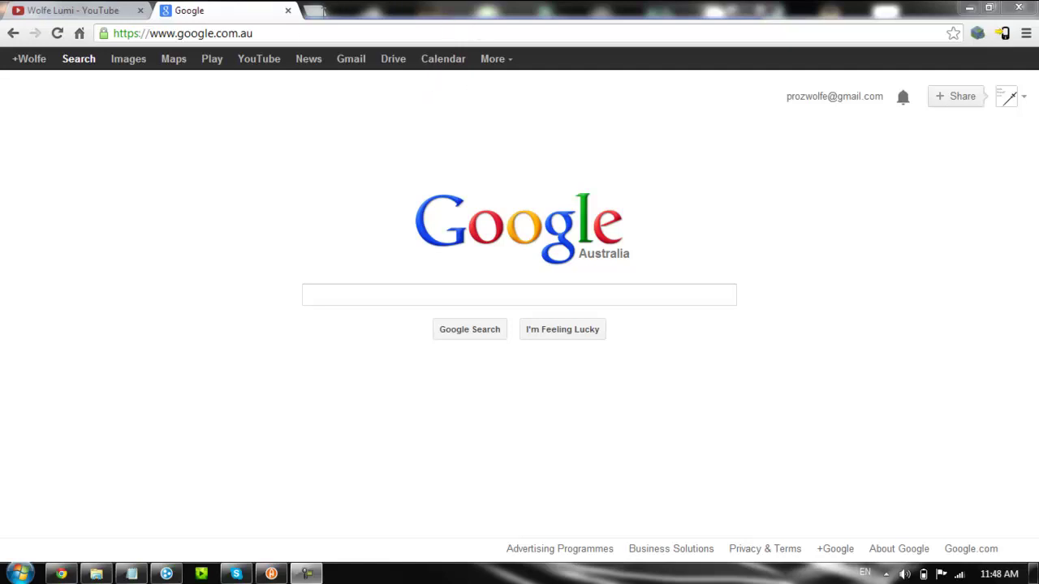
Load algodoo.com in Chrome and highlight the free-availability banner message
click(317, 33)
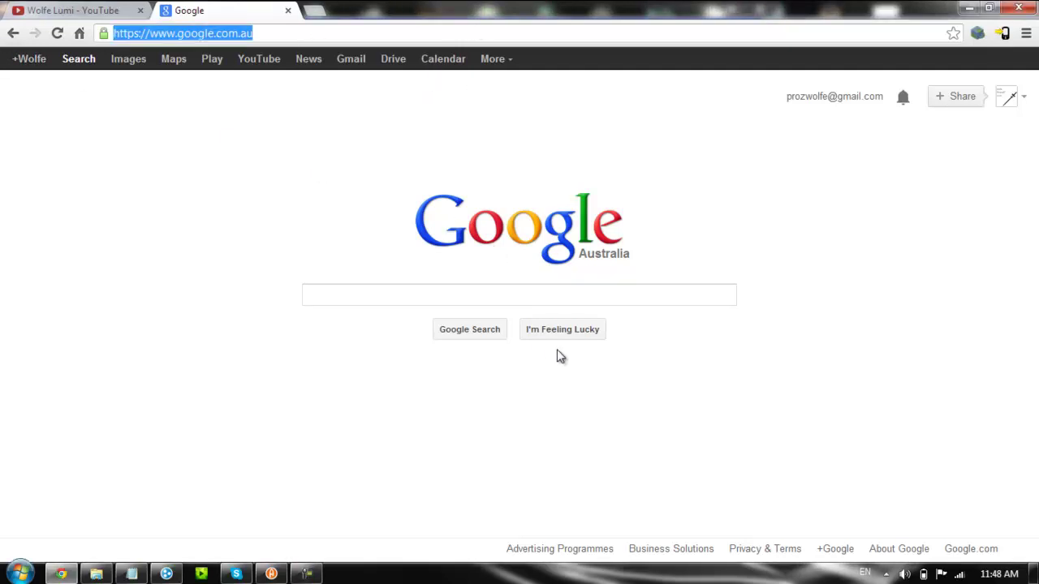
text(h)
key(BackSpace)
key(BackSpace)
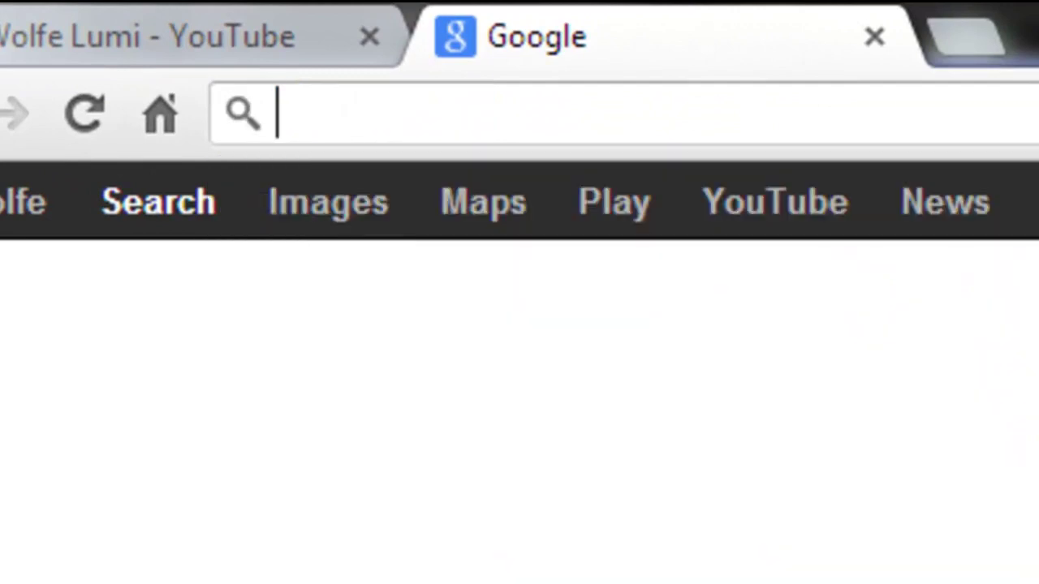
text(algodoo)
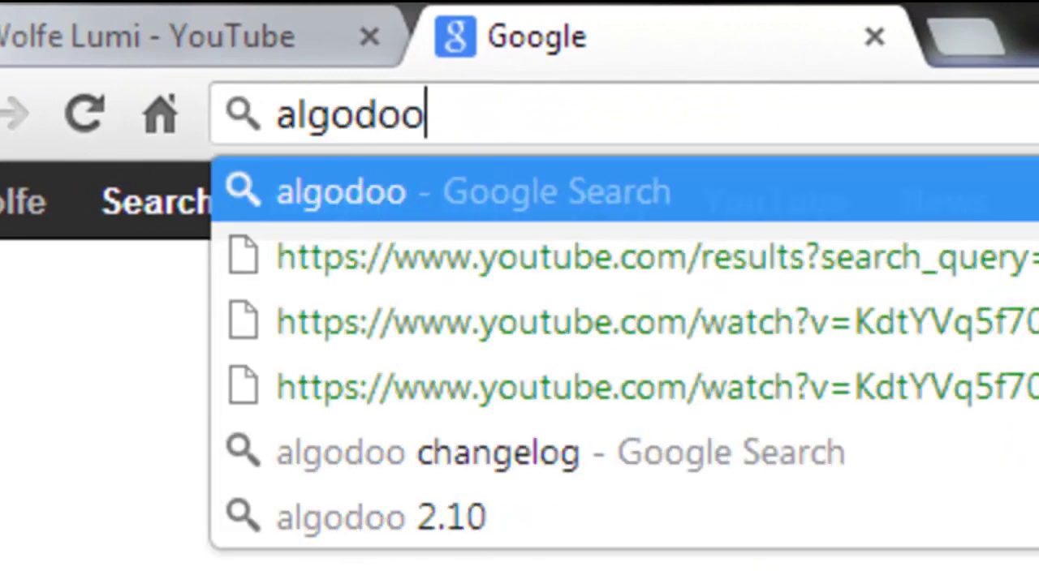
text(.com)
key(Return)
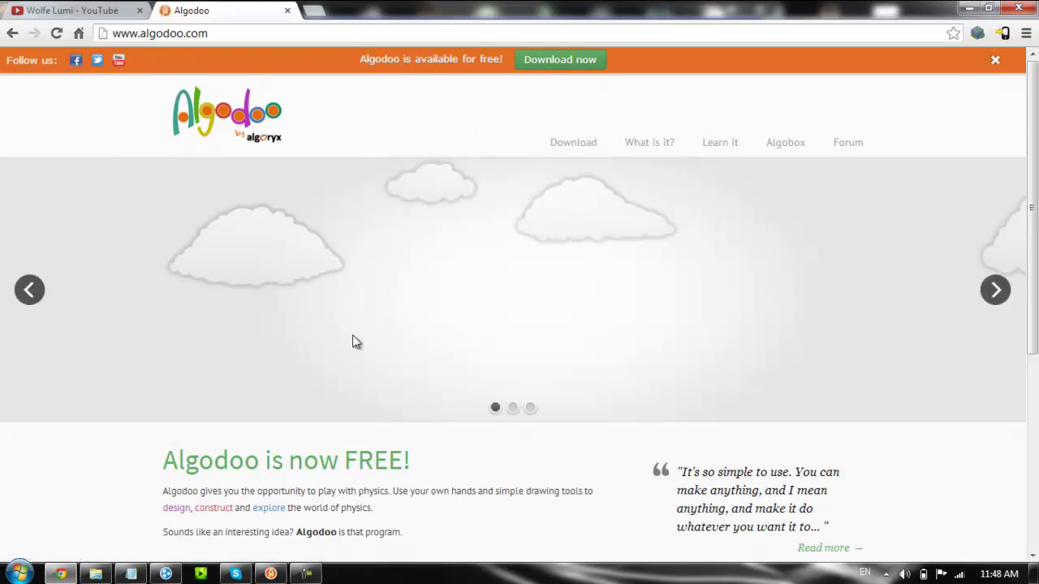
scroll(354, 325, down, 3)
scroll(385, 392, up, 3)
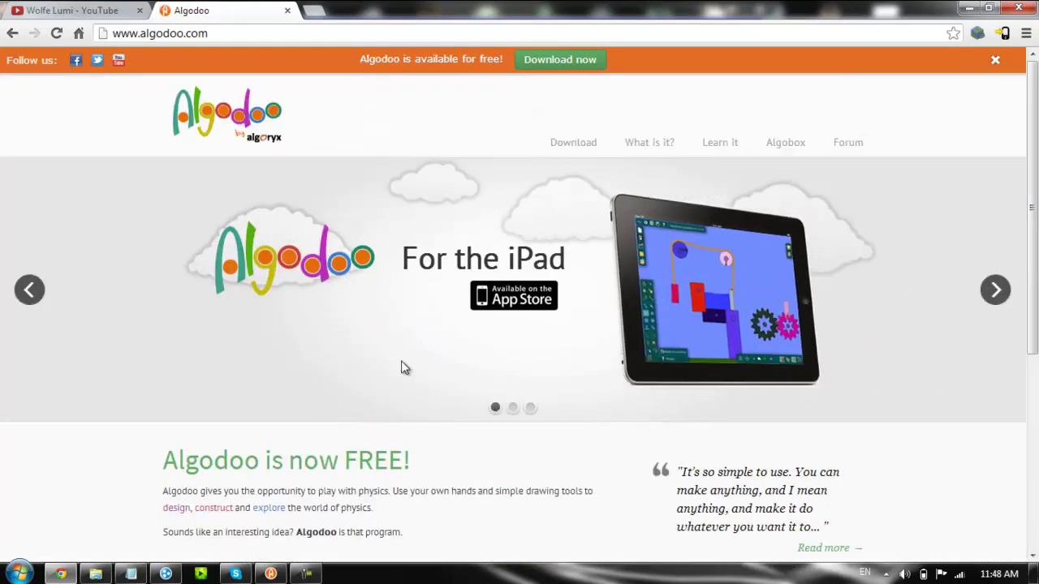
drag(361, 58, 528, 84)
Go to the Algodoo download page and scroll down to the download options
click(532, 64)
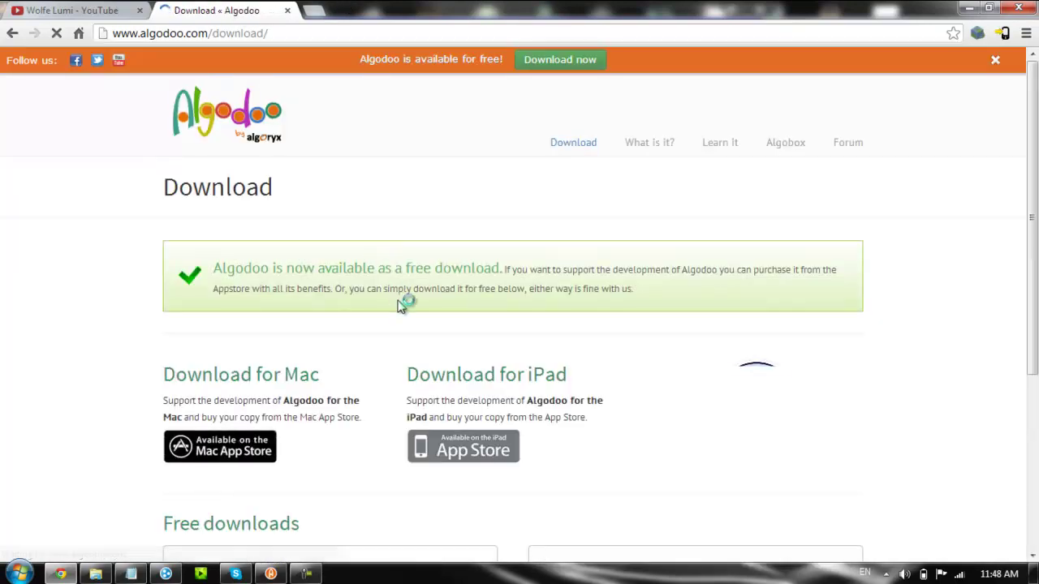
scroll(397, 300, down, 1)
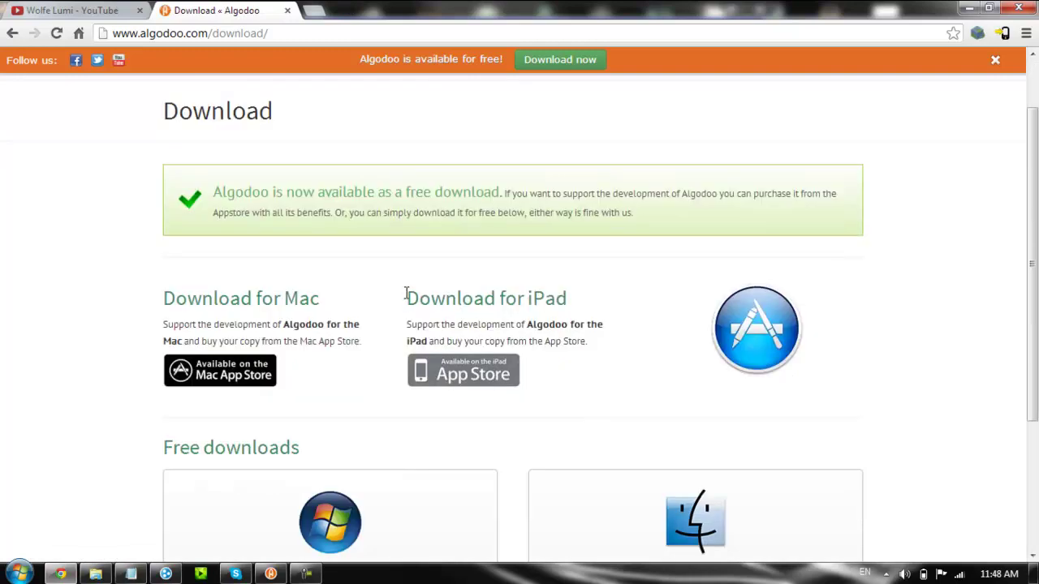
scroll(416, 285, down, 1)
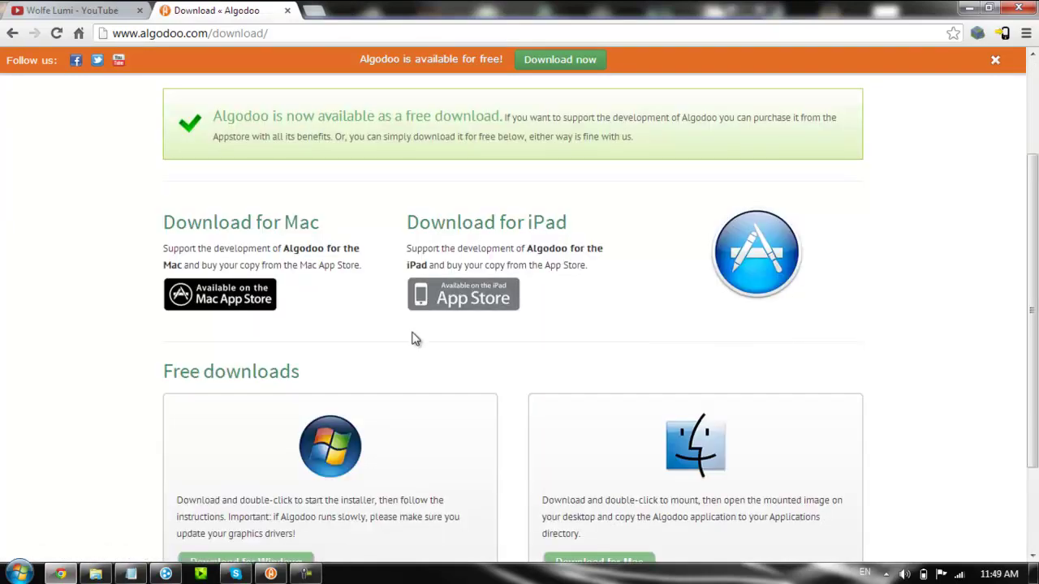
scroll(417, 338, down, 2)
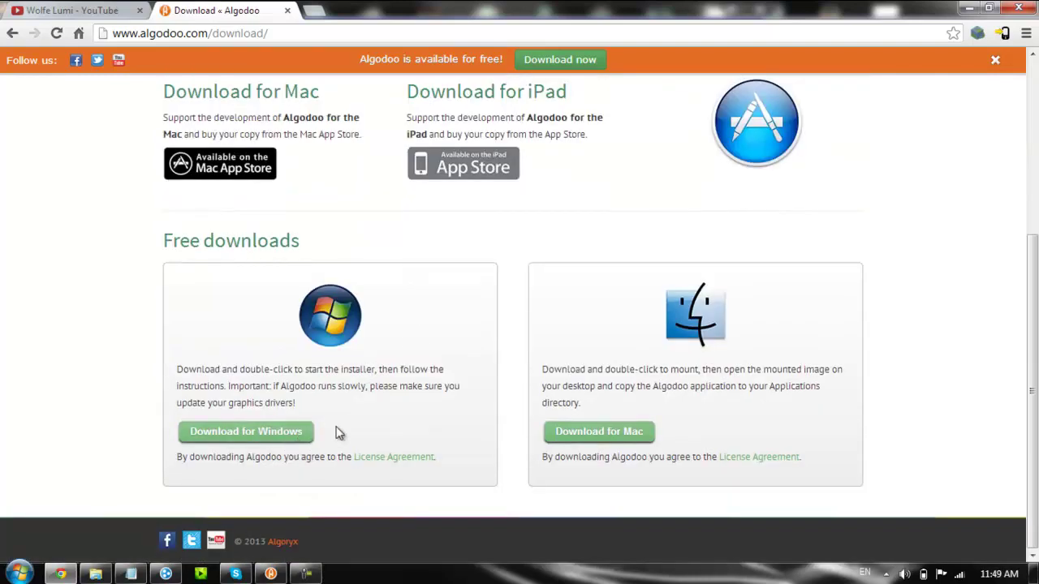
drag(336, 431, 233, 431)
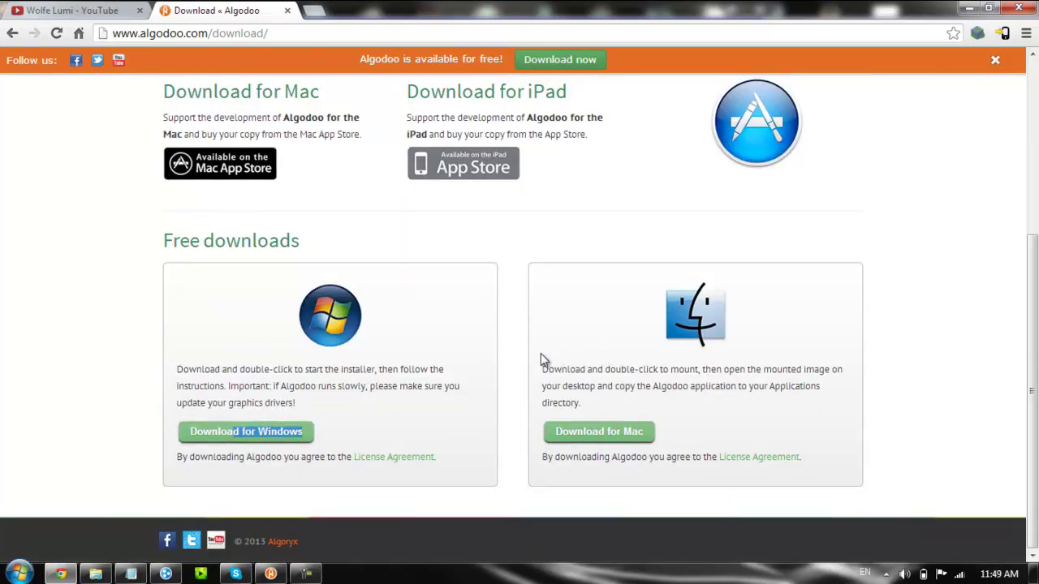
click(401, 383)
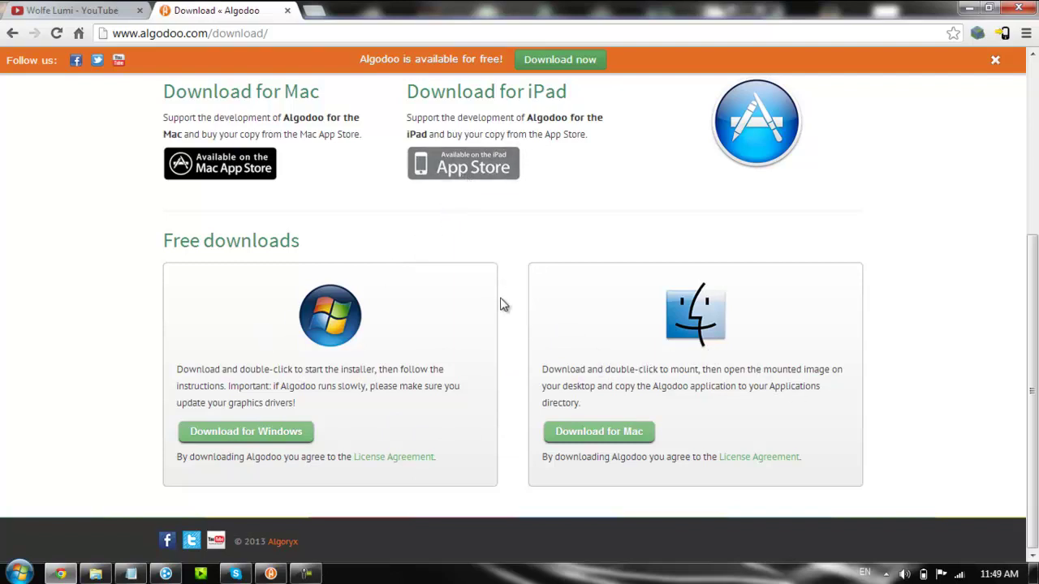
scroll(336, 446, up, 3)
scroll(299, 456, down, 3)
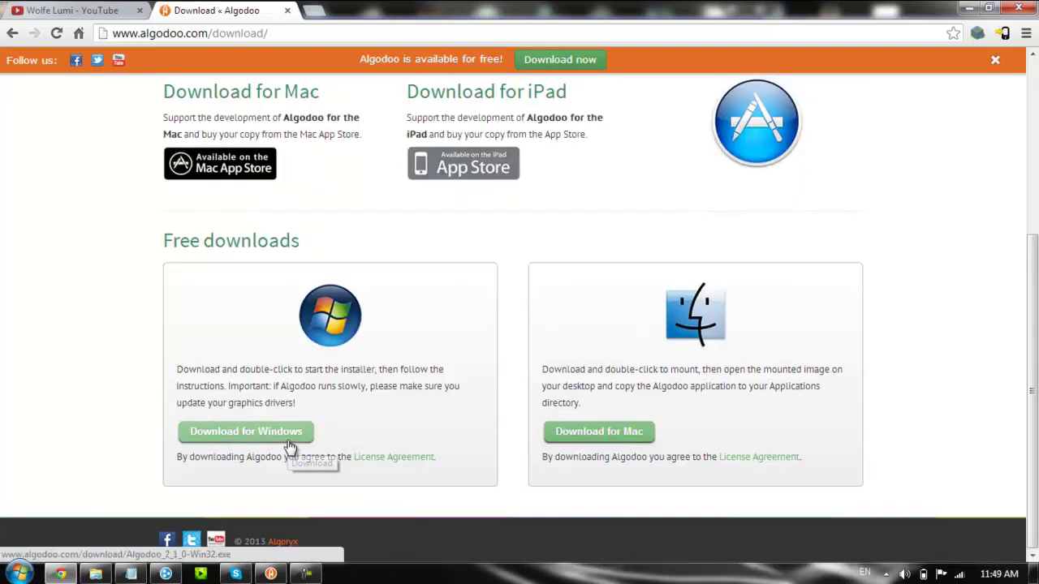
Request the Windows installer, dismiss the duplicate-download prompt, and switch to the Algodoo app
click(290, 439)
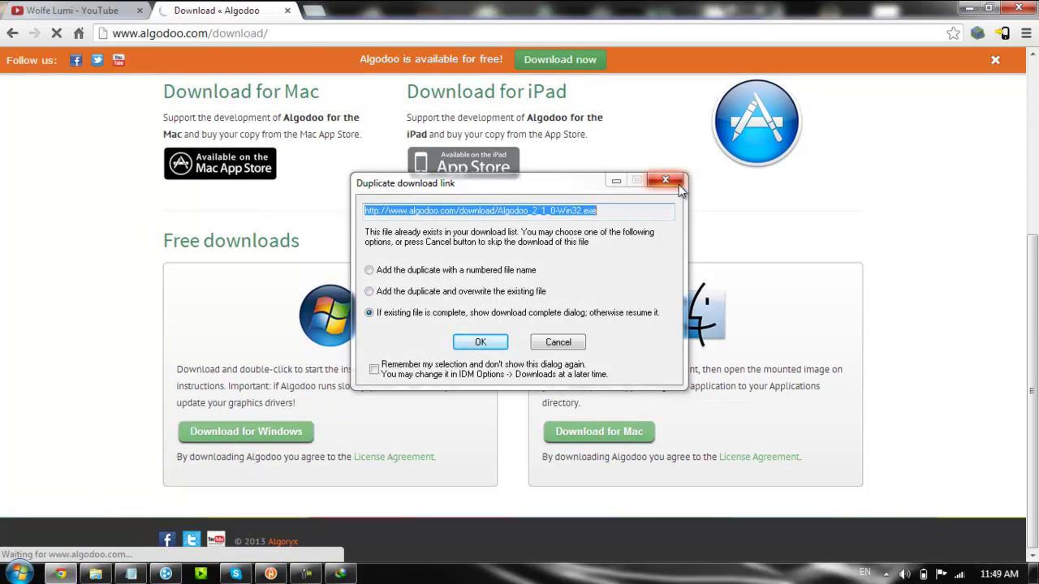
click(666, 180)
scroll(698, 235, up, 2)
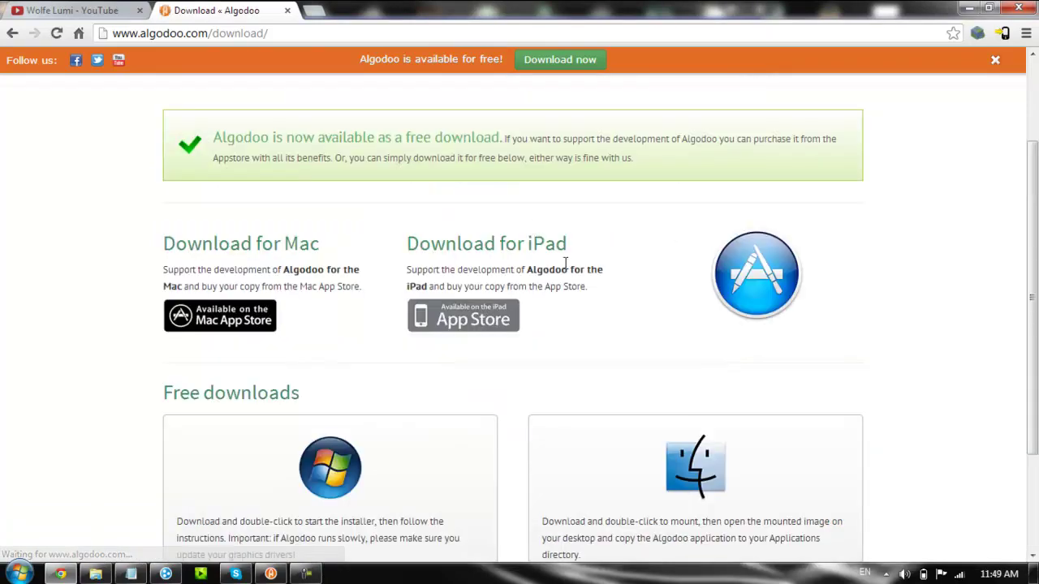
scroll(577, 287, up, 2)
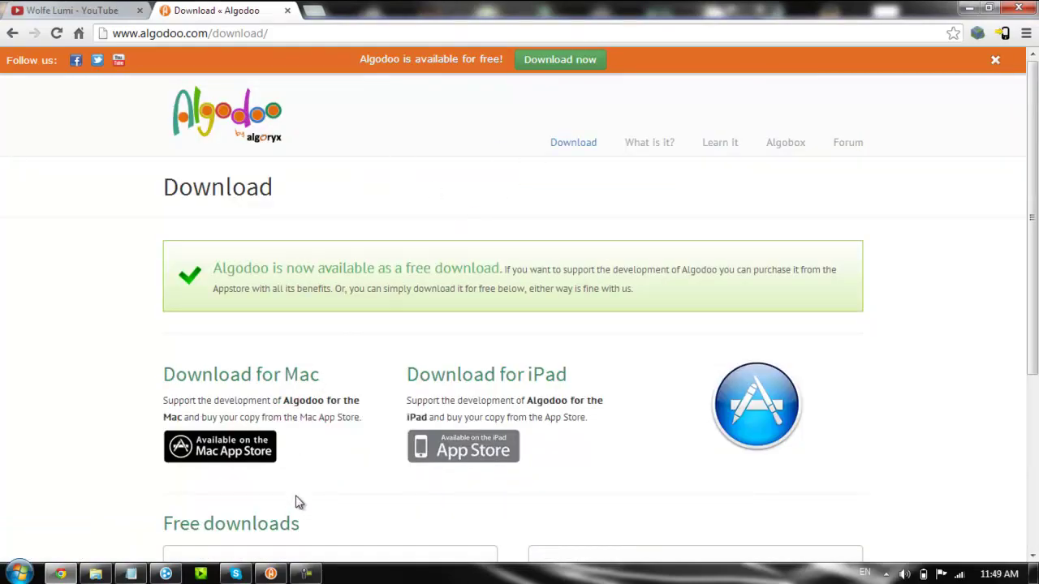
click(271, 574)
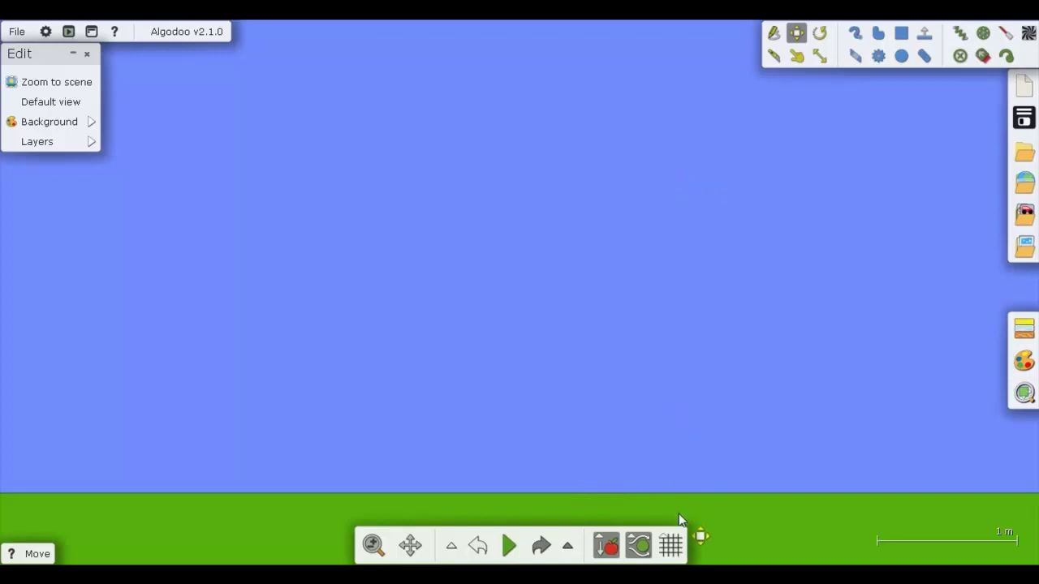
Draw a circle, start the simulation, zoom out, and draw a 3.58 m-radius pink circle
key(c)
mouse_move(430, 141)
mouse_down()
mouse_move(514, 185)
mouse_move(501, 169)
mouse_move(538, 151)
mouse_move(541, 192)
mouse_move(568, 215)
mouse_up()
key(space)
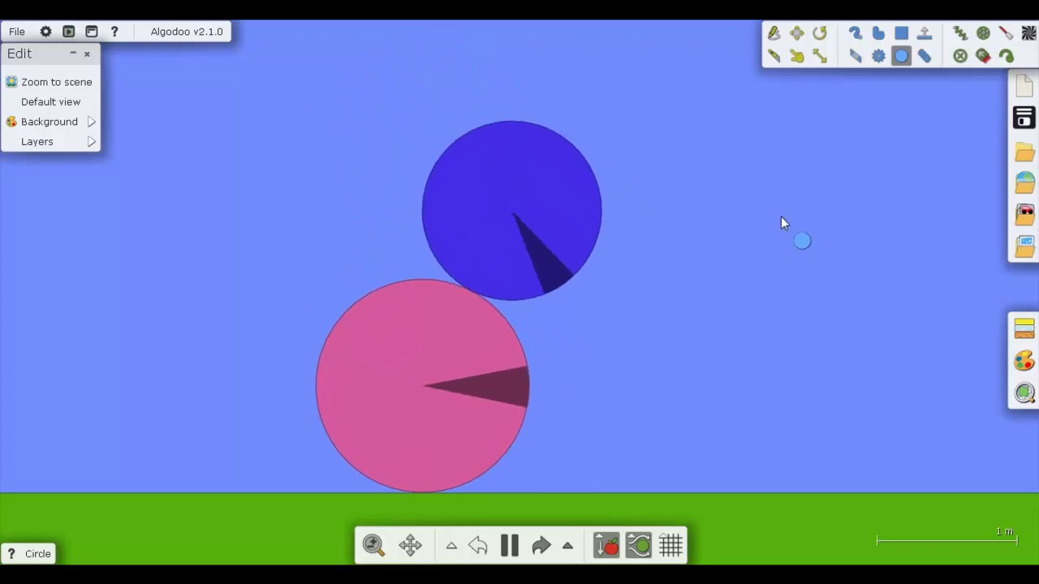
scroll(755, 280, down, 4)
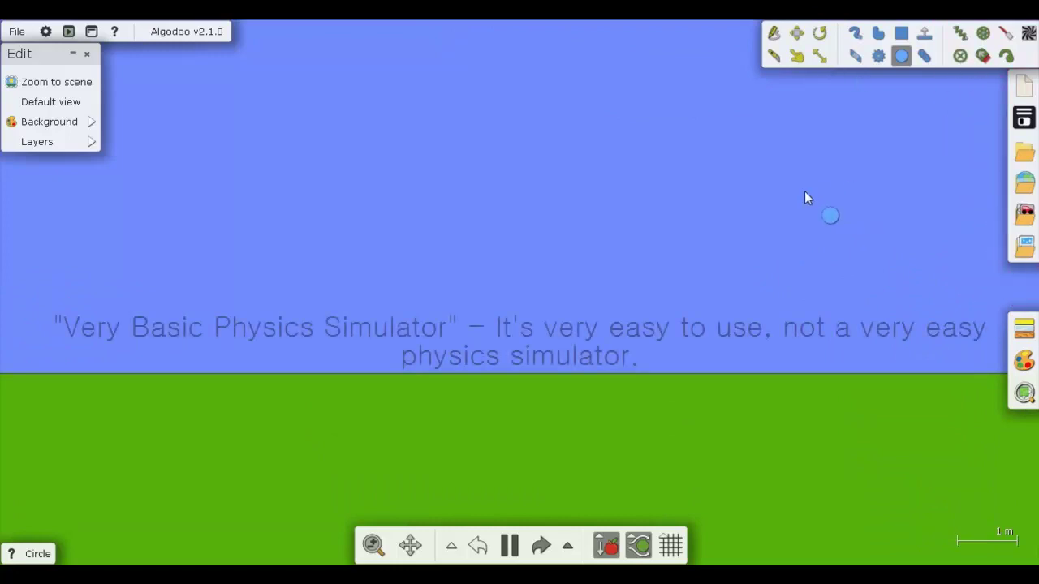
drag(518, 149, 735, 193)
mouse_move(818, 203)
mouse_down()
mouse_move(680, 394)
mouse_move(791, 221)
mouse_move(845, 217)
mouse_move(813, 191)
mouse_up()
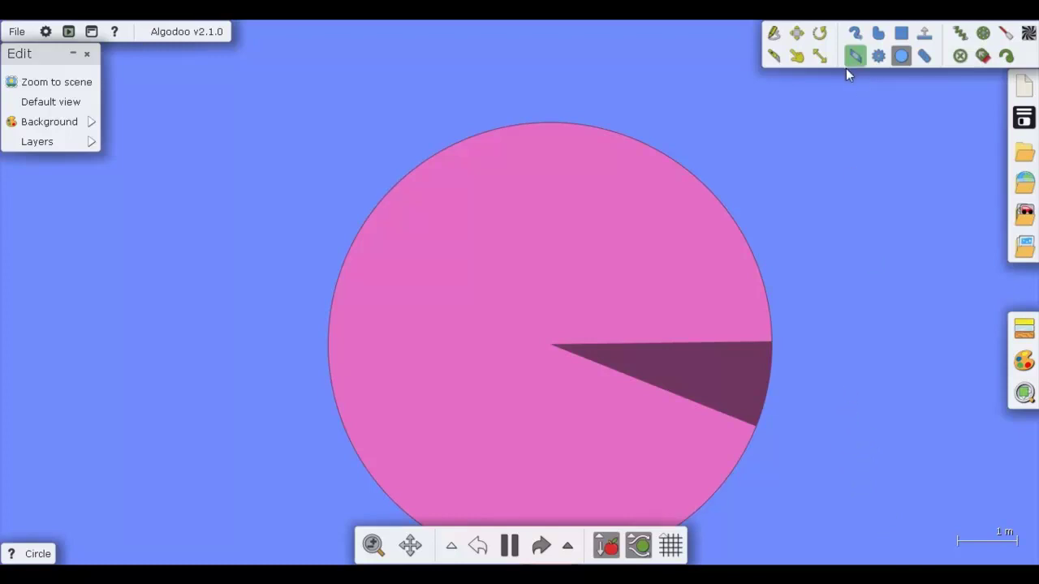
Follow the rolling pink circle with pans and zooms, adding a green circle and another circle
drag(800, 143, 800, 322)
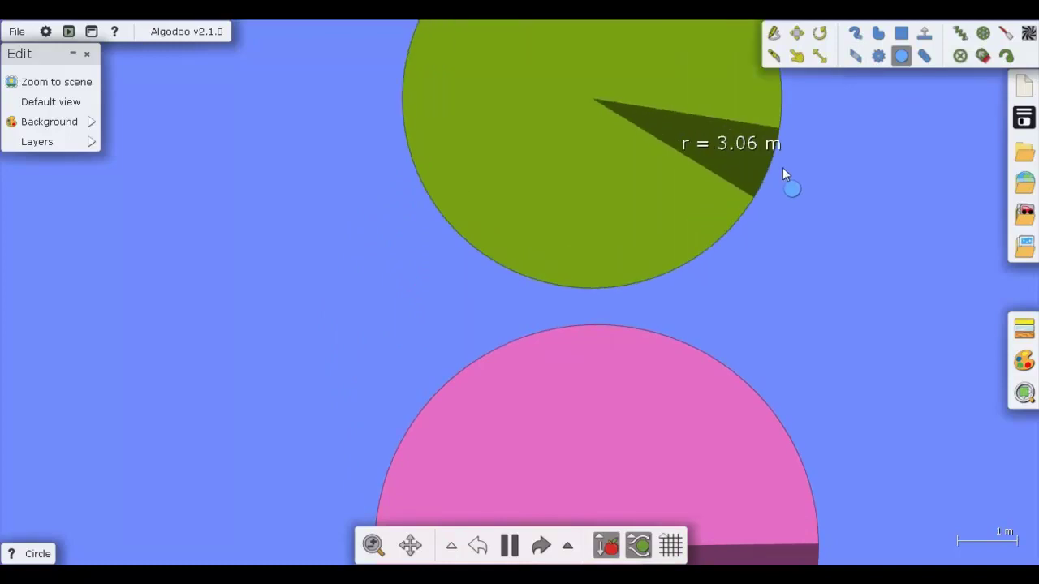
mouse_move(802, 172)
mouse_down()
mouse_move(782, 152)
mouse_move(797, 165)
mouse_up()
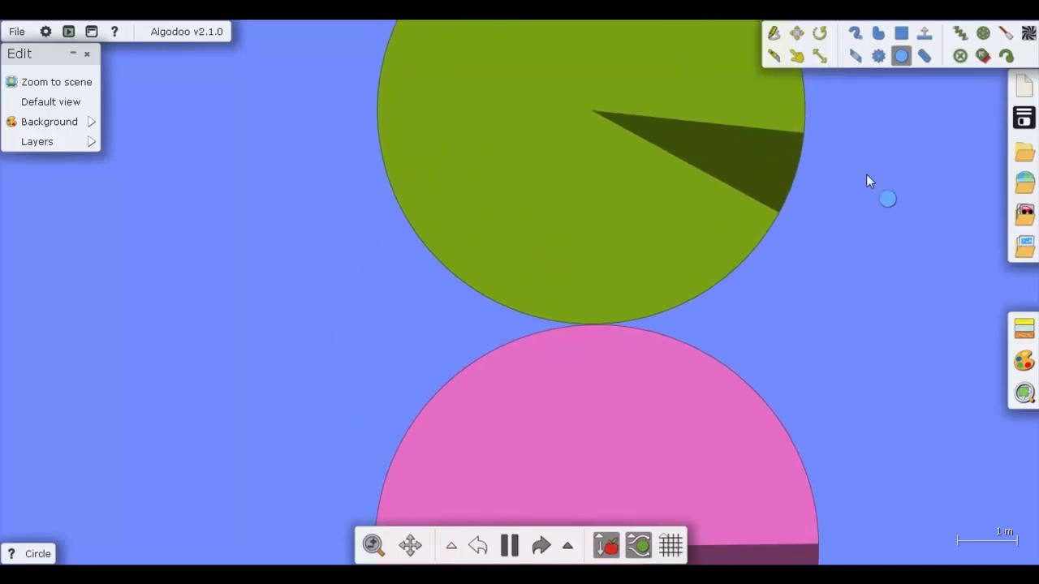
scroll(825, 133, down, 5)
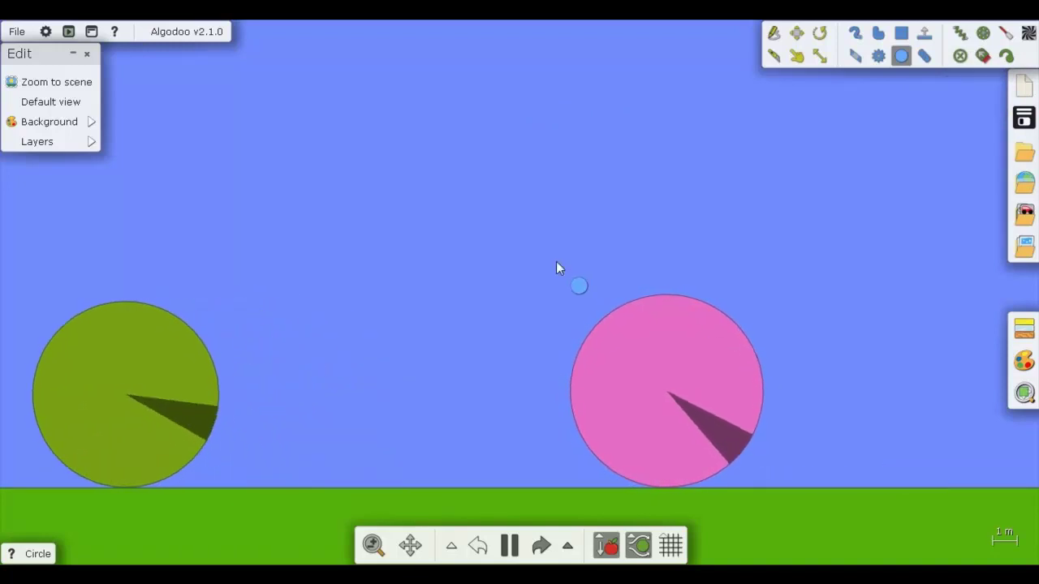
drag(555, 267, 367, 239)
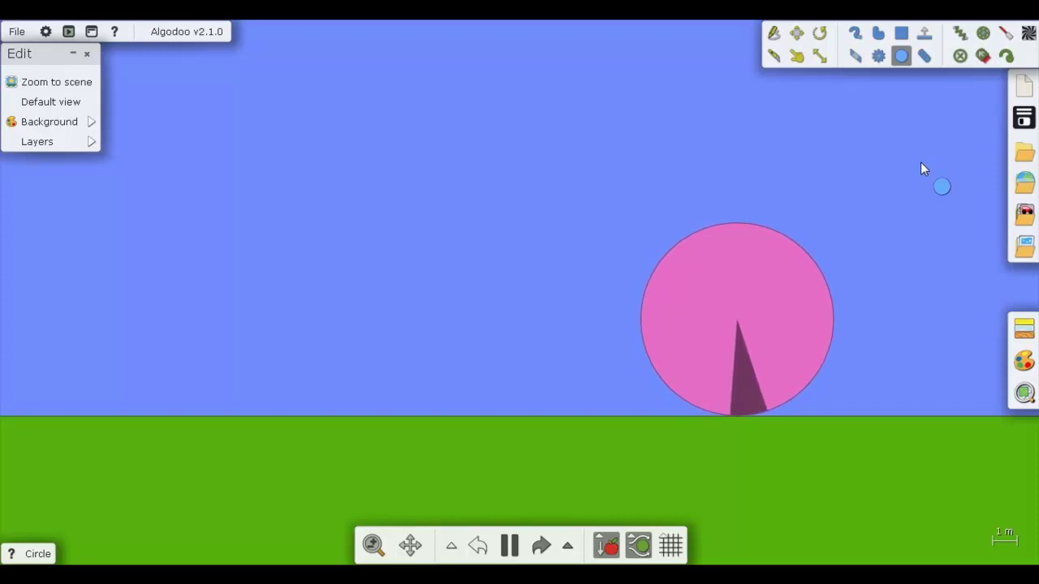
scroll(743, 288, up, 3)
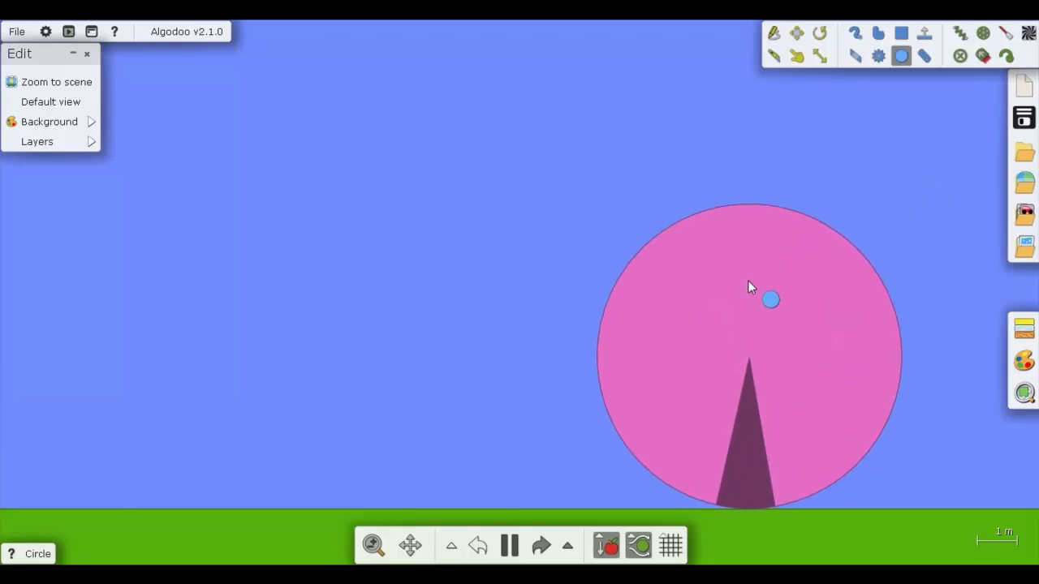
mouse_move(704, 332)
mouse_down()
mouse_move(770, 322)
mouse_move(634, 321)
mouse_move(657, 355)
mouse_up()
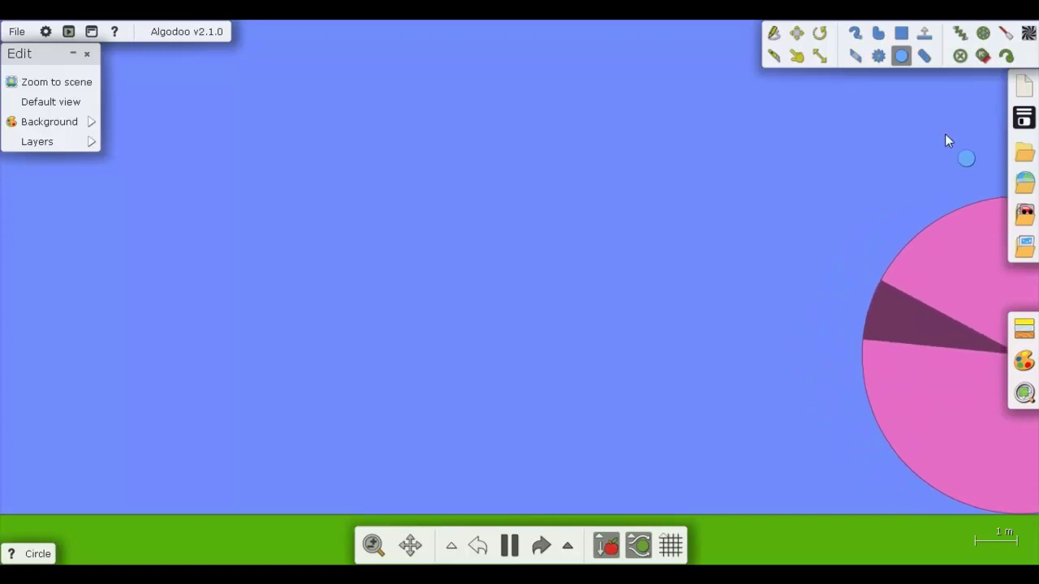
Open the My scenes browser and scroll through the saved scene thumbnails
click(1019, 154)
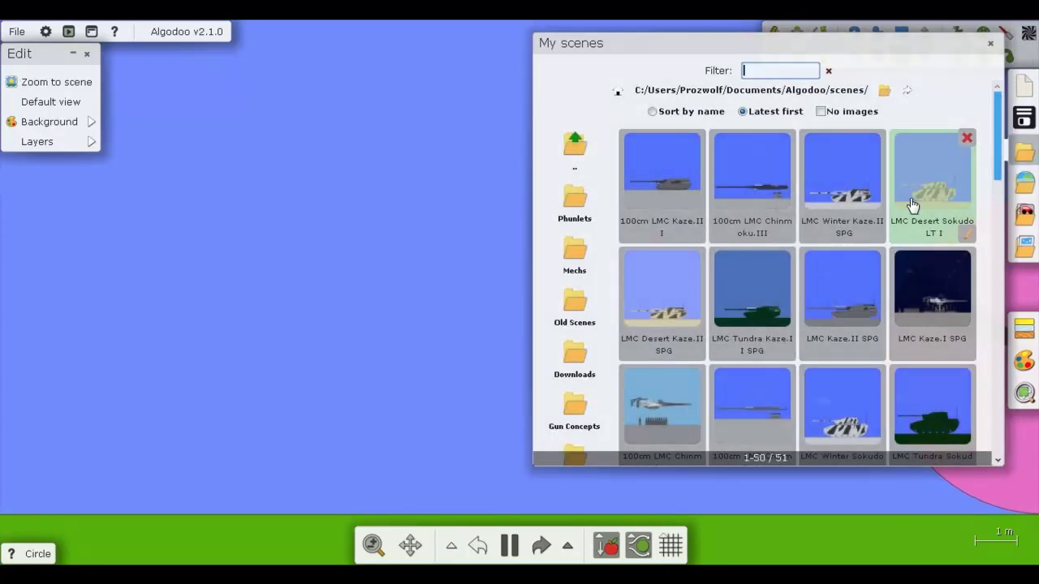
scroll(882, 184, down, 6)
scroll(882, 184, down, 10)
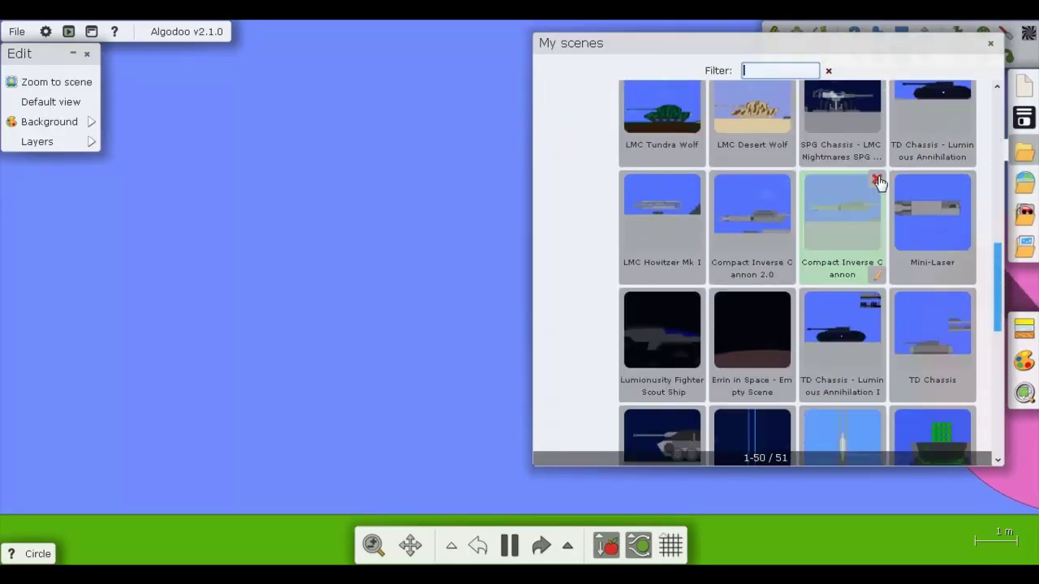
scroll(874, 169, up, 8)
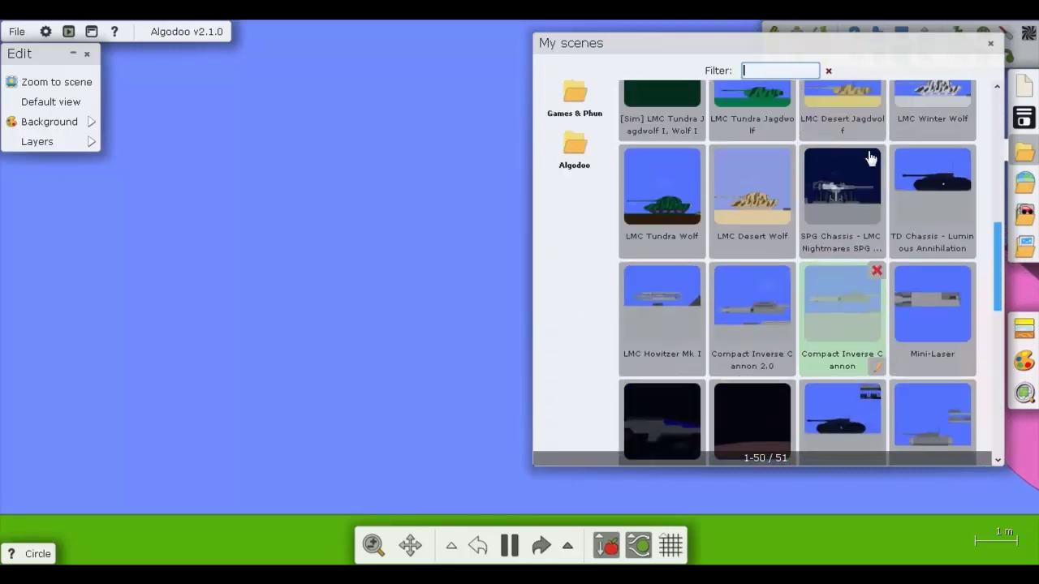
scroll(582, 312, up, 6)
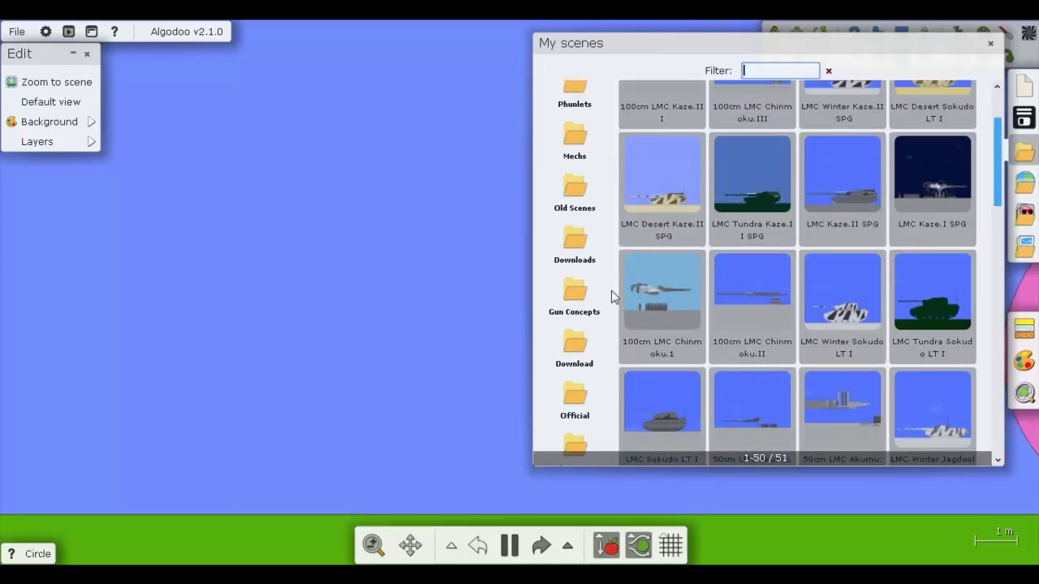
scroll(580, 202, down, 1)
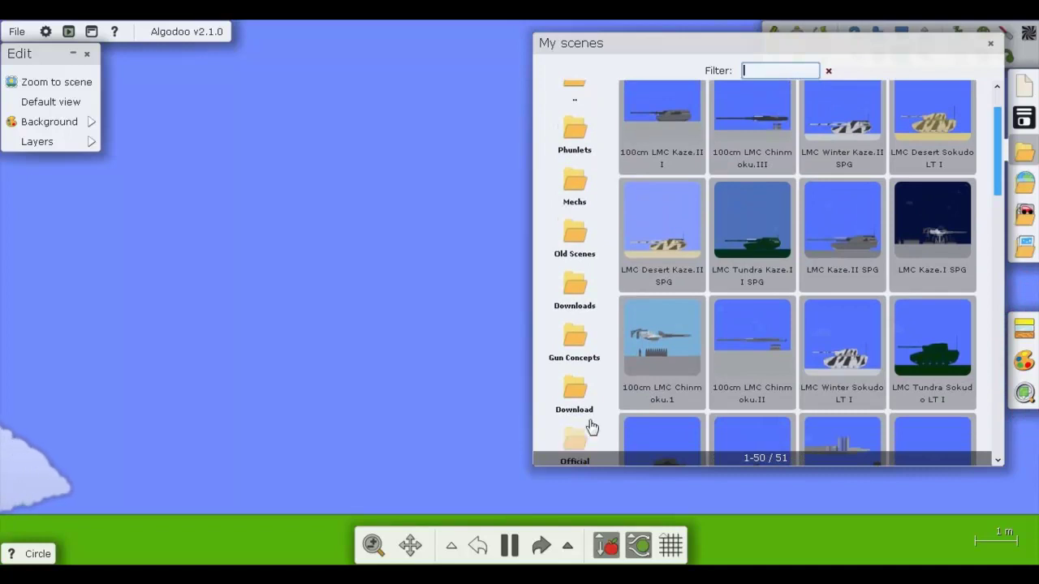
scroll(575, 220, up, 1)
scroll(573, 244, down, 2)
scroll(585, 227, up, 2)
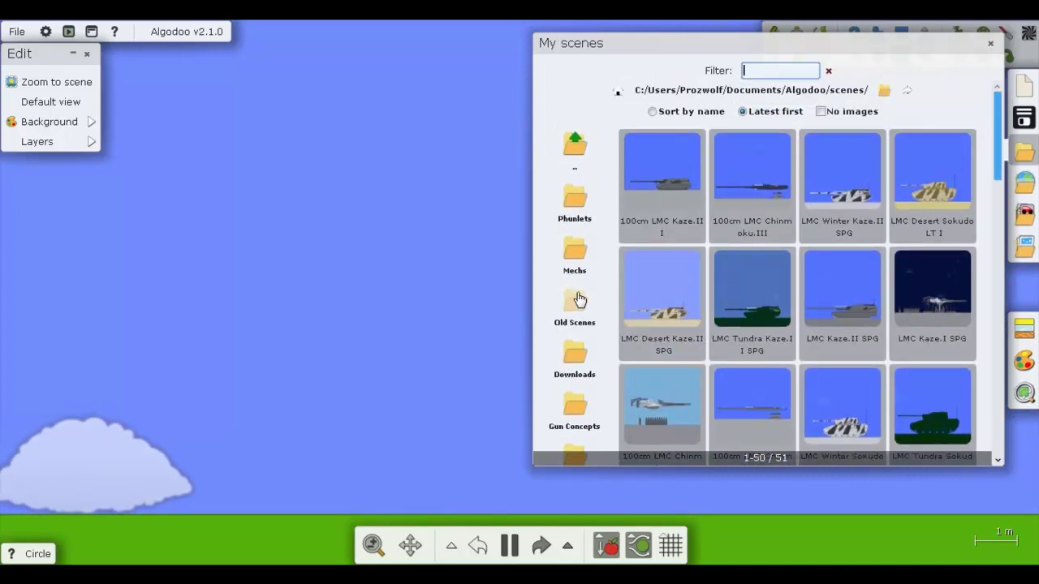
Check the Old Scenes folder, then return to the main scenes folder and scroll down
click(574, 302)
drag(996, 132, 978, 102)
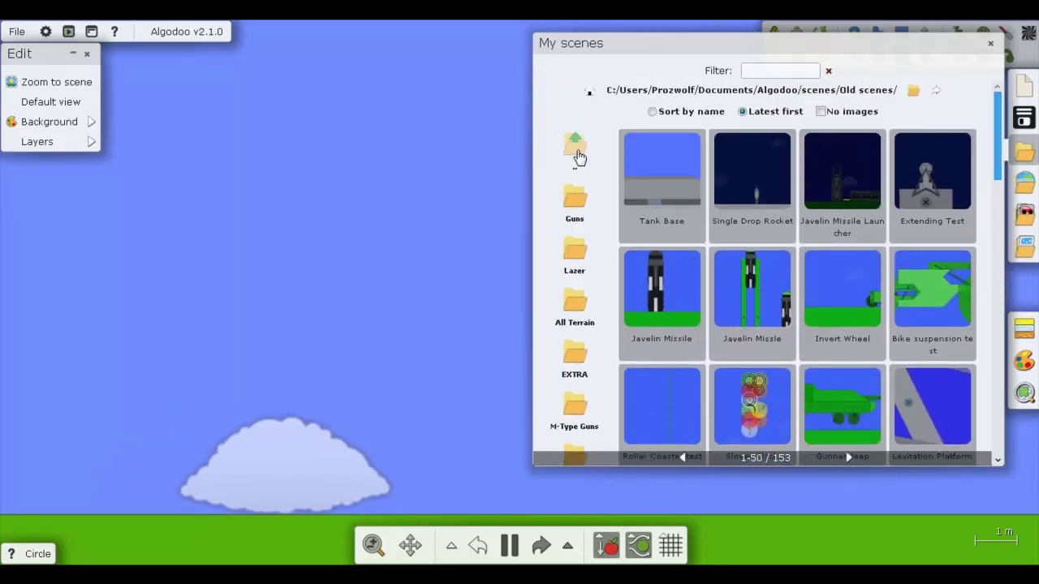
click(576, 151)
drag(997, 108, 978, 213)
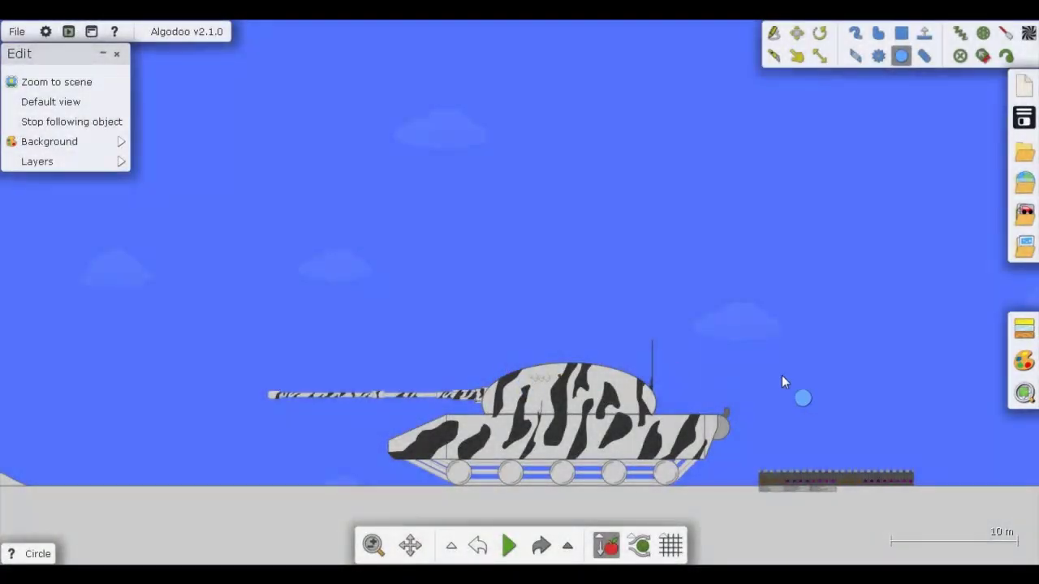
Pan and zoom in for a close-up of the zebra-striped winter tank
drag(782, 374, 778, 356)
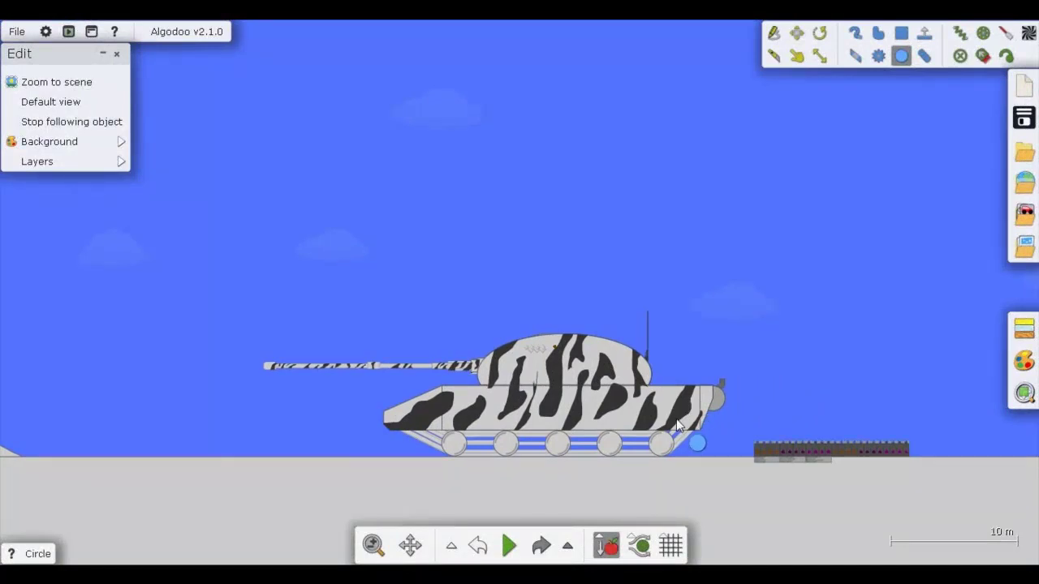
scroll(635, 491, up, 2)
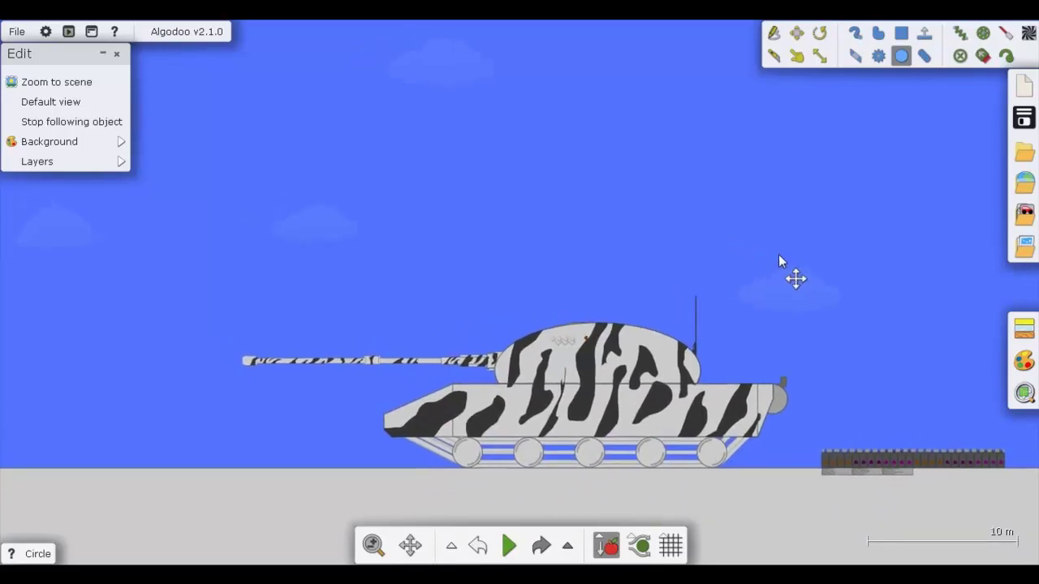
scroll(571, 398, up, 3)
scroll(816, 308, up, 5)
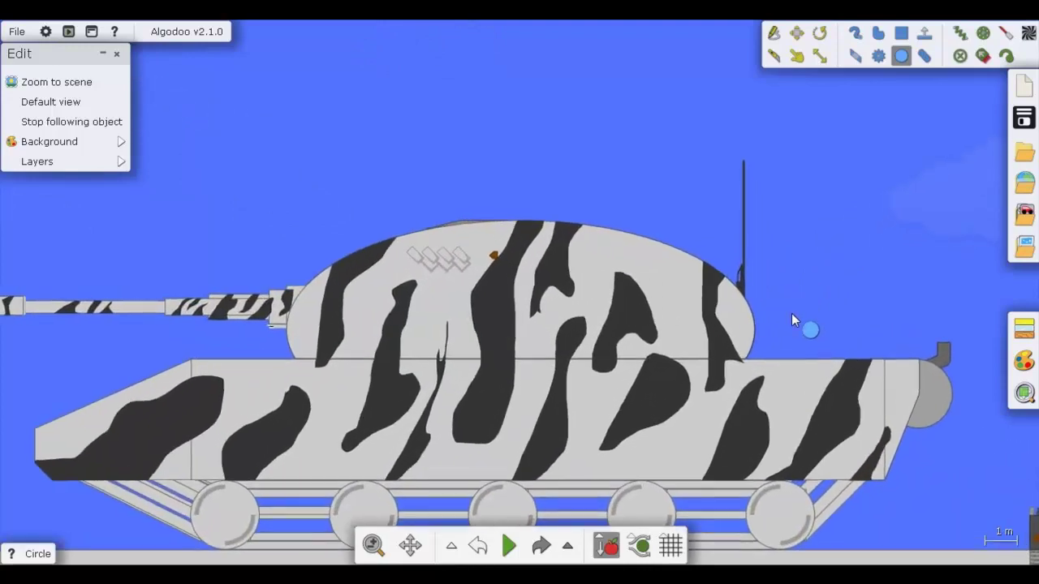
drag(817, 232, 826, 264)
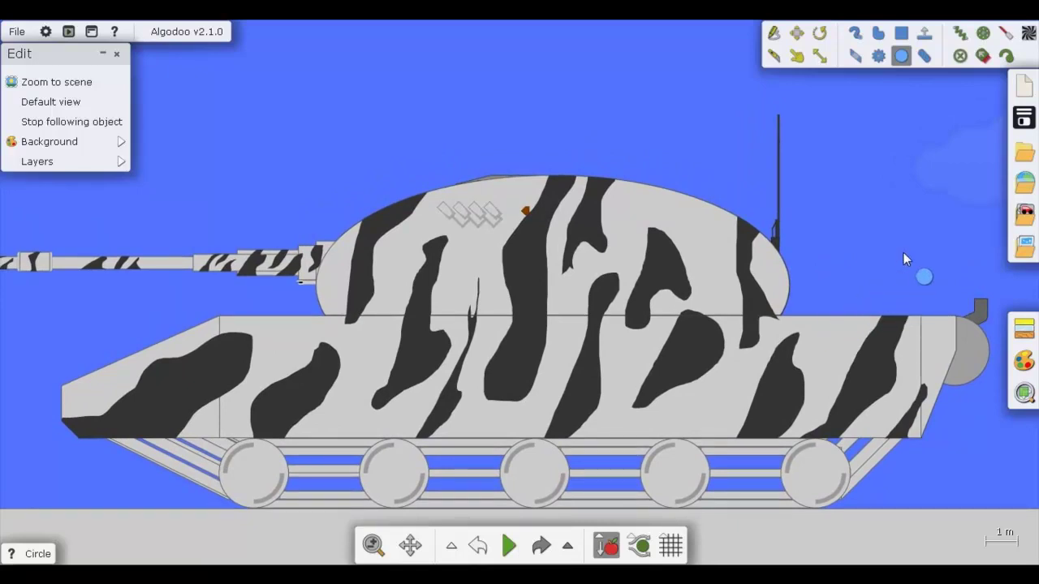
Switch to the Drag tool, run the simulation, and zoom in as the tank settles level
scroll(893, 248, down, 5)
key(g)
key(space)
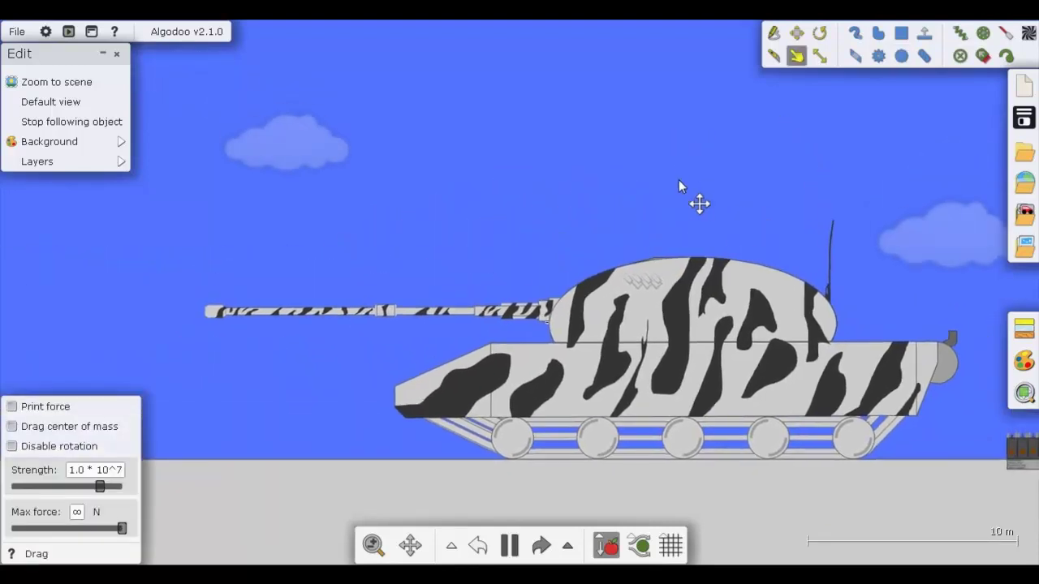
scroll(693, 356, up, 3)
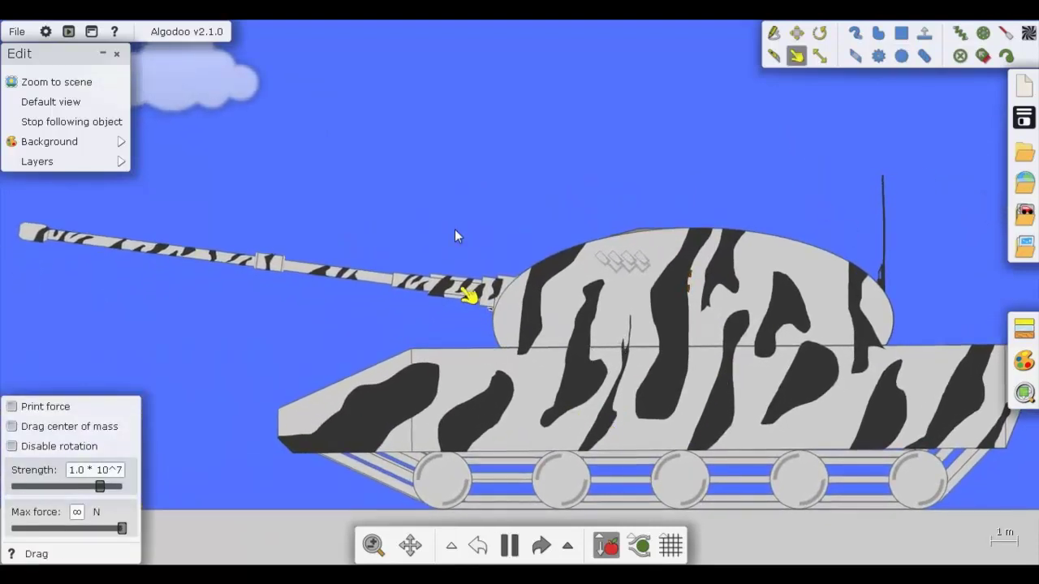
scroll(525, 326, up, 3)
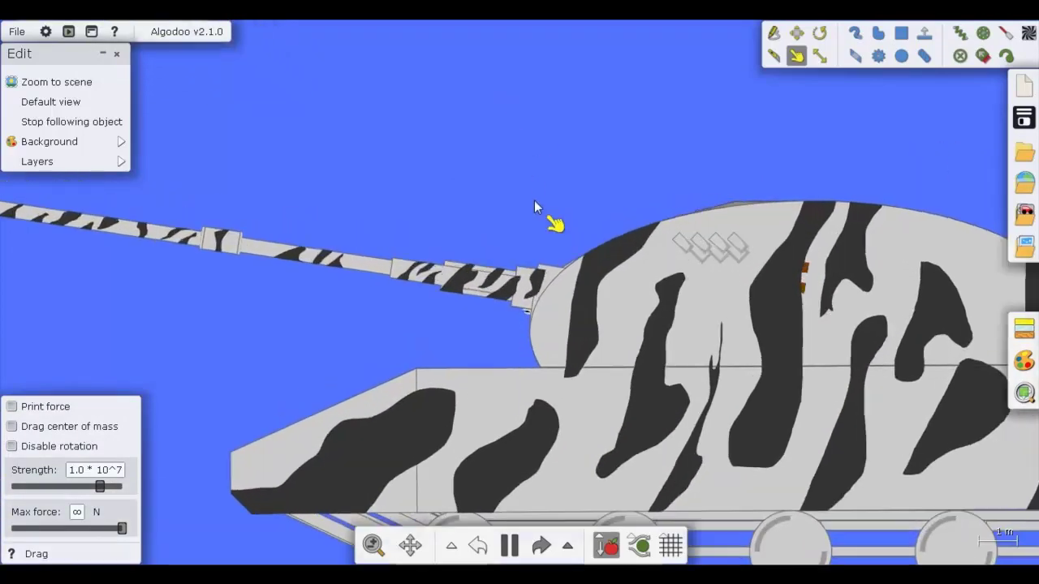
scroll(504, 228, down, 3)
scroll(452, 190, up, 2)
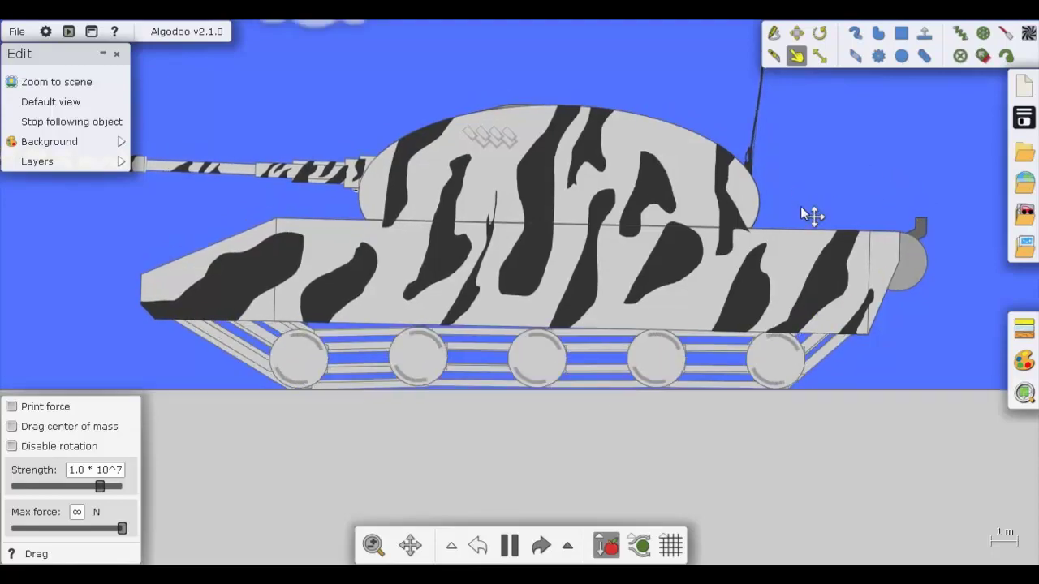
scroll(440, 378, up, 4)
scroll(626, 474, down, 3)
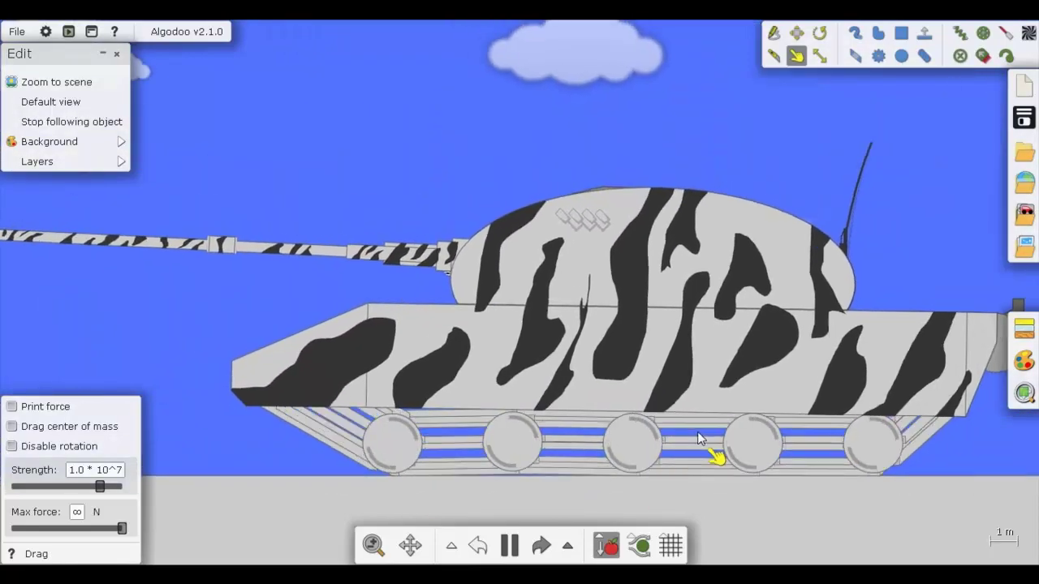
scroll(581, 175, down, 5)
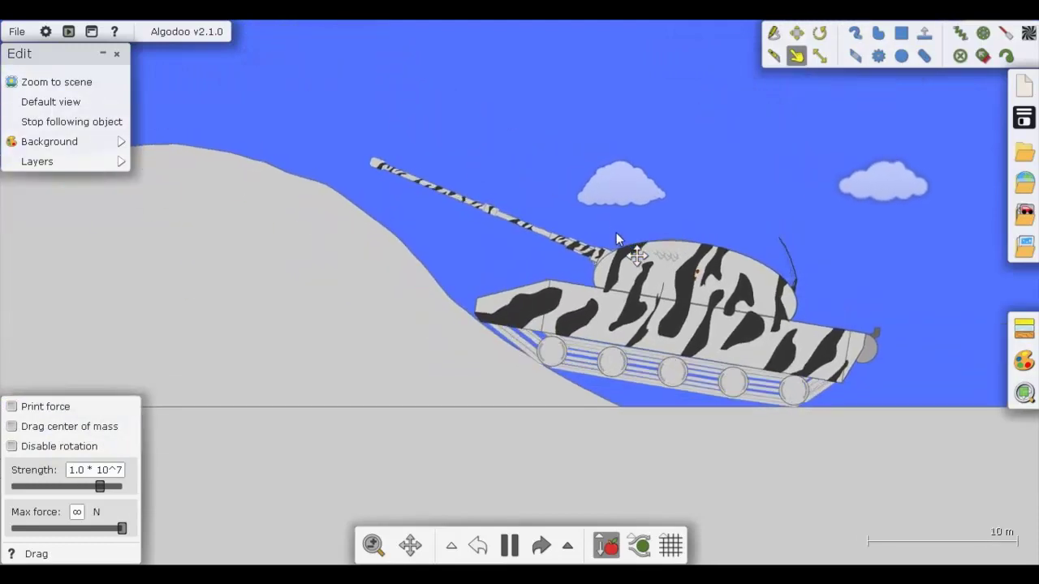
scroll(732, 436, up, 3)
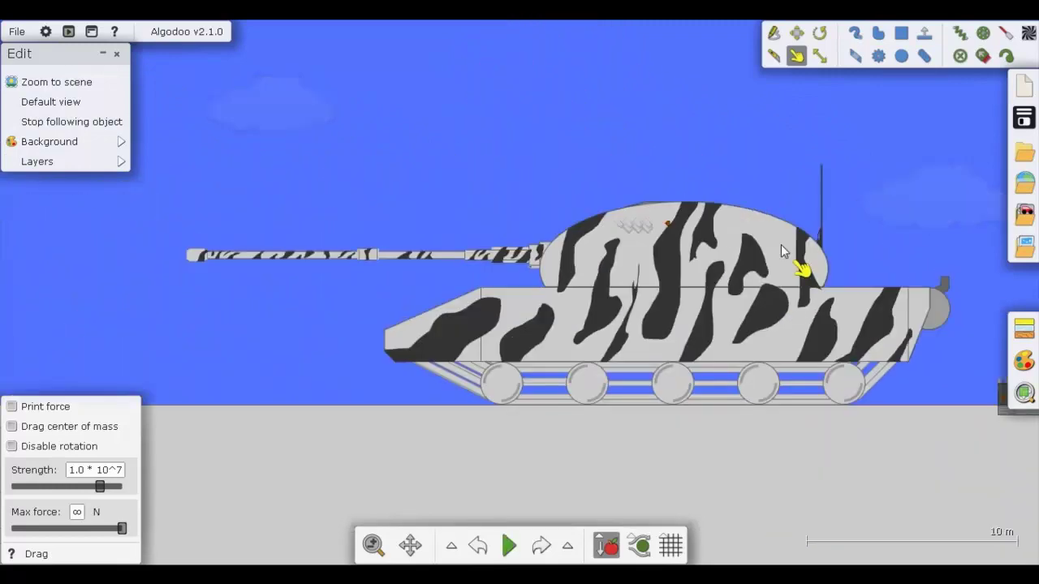
scroll(611, 201, up, 2)
scroll(605, 183, up, 3)
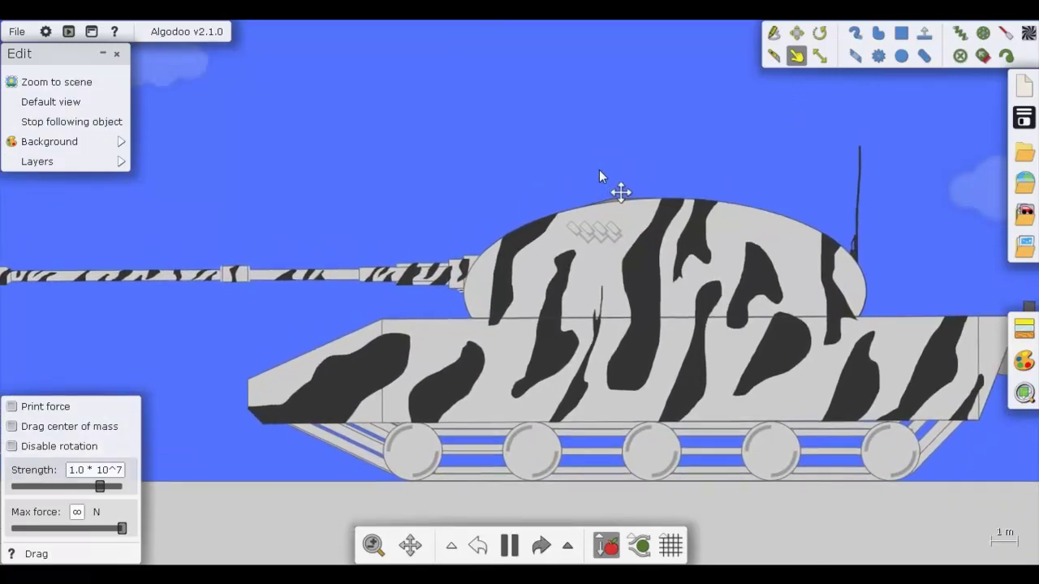
Try selecting the tank's turret, zooming in and out around it
click(586, 307)
click(523, 75)
scroll(525, 81, down, 5)
scroll(568, 203, up, 5)
scroll(422, 155, down, 3)
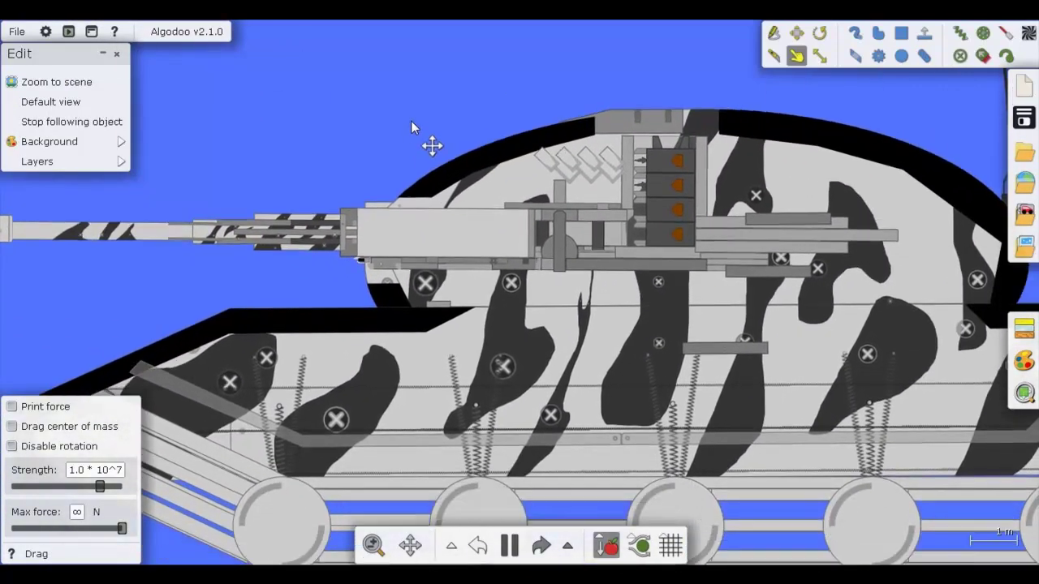
scroll(360, 163, up, 2)
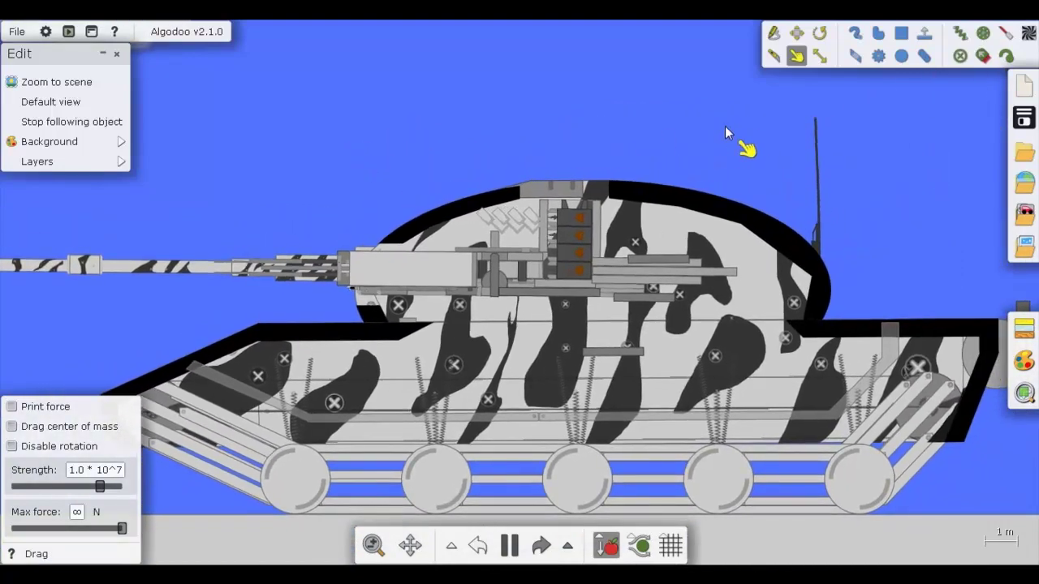
scroll(722, 131, up, 1)
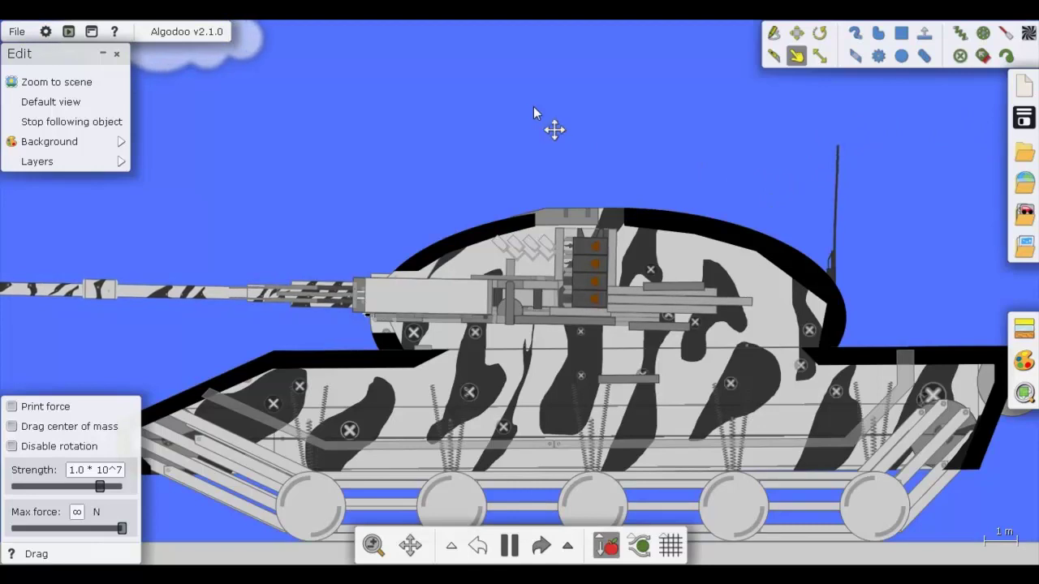
right_click(706, 270)
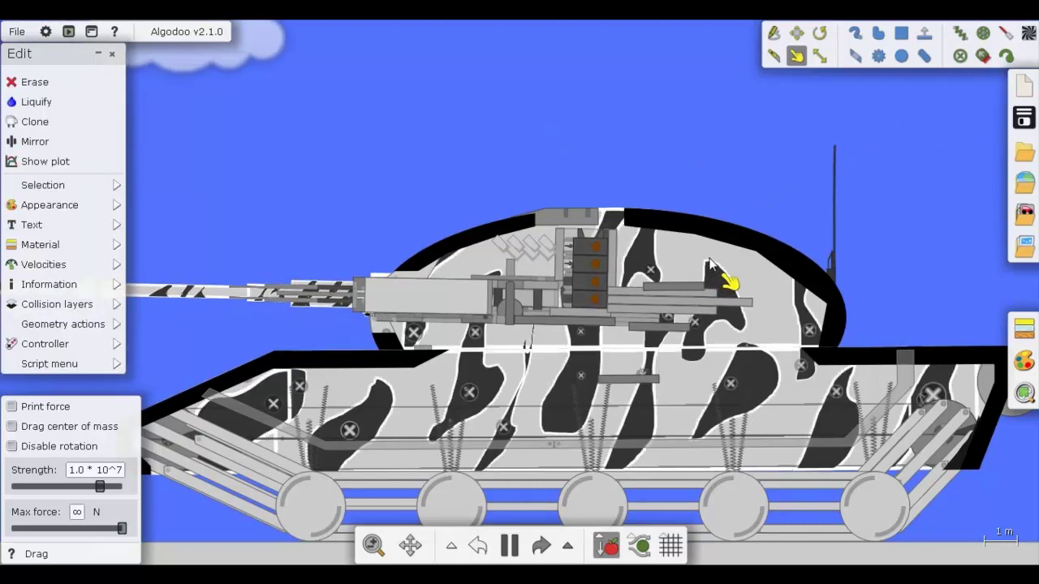
right_click(711, 173)
scroll(711, 173, down, 3)
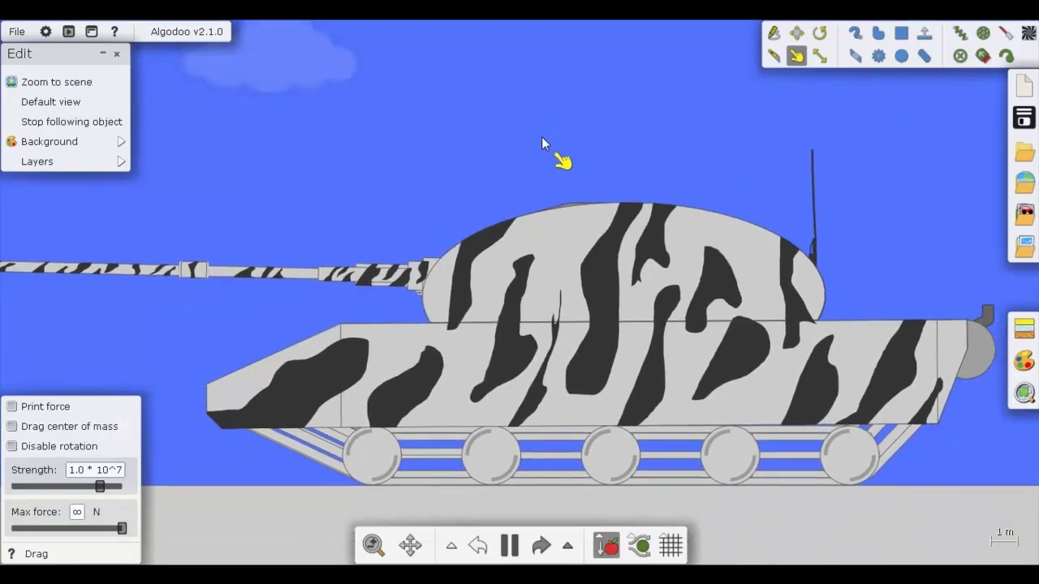
scroll(603, 183, up, 5)
Select the turret's outer shell and delete it to expose the gun mechanism
right_click(638, 256)
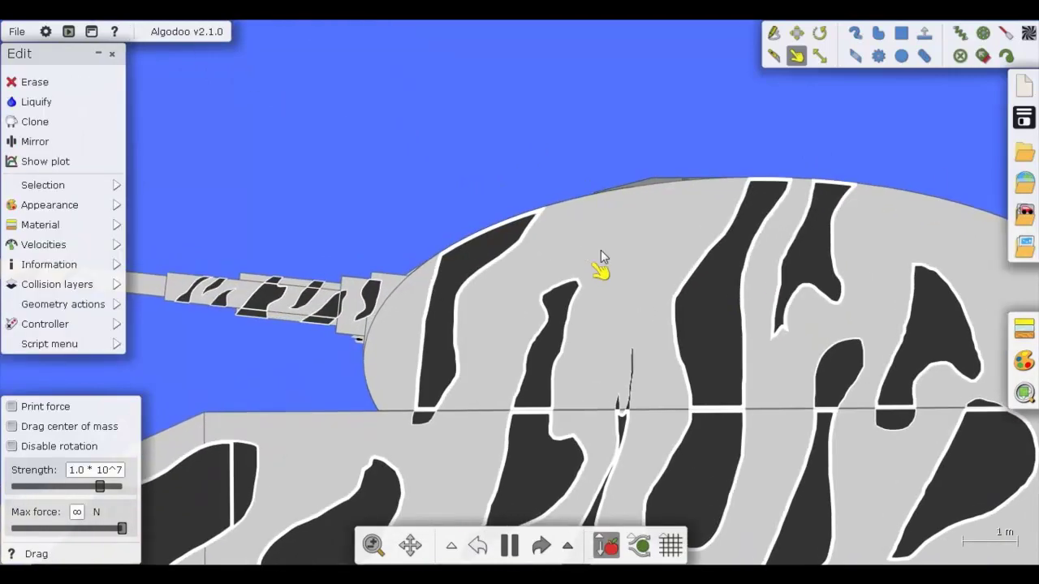
key(Delete)
scroll(696, 355, up, 5)
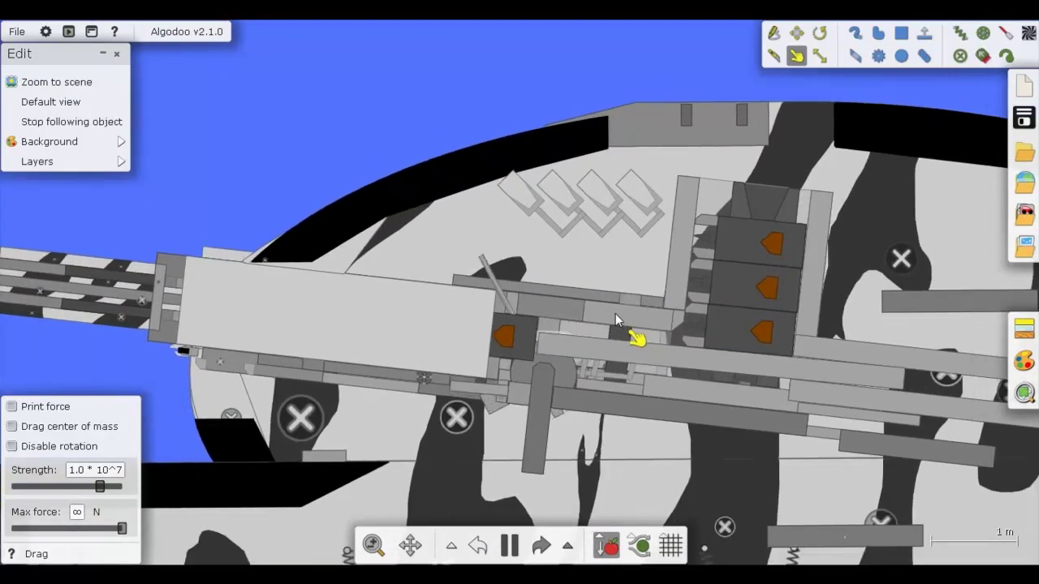
scroll(615, 313, down, 2)
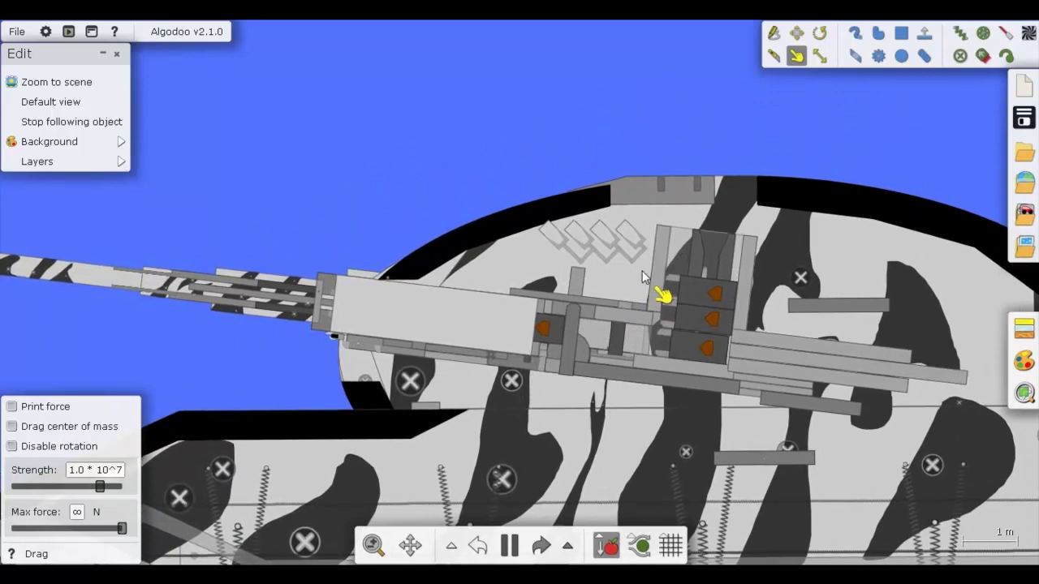
scroll(666, 317, down, 2)
Pan and zoom to view the whole exposed gun across the tank
drag(498, 186, 699, 292)
scroll(674, 284, down, 2)
scroll(706, 294, down, 3)
scroll(732, 378, up, 5)
scroll(731, 377, down, 5)
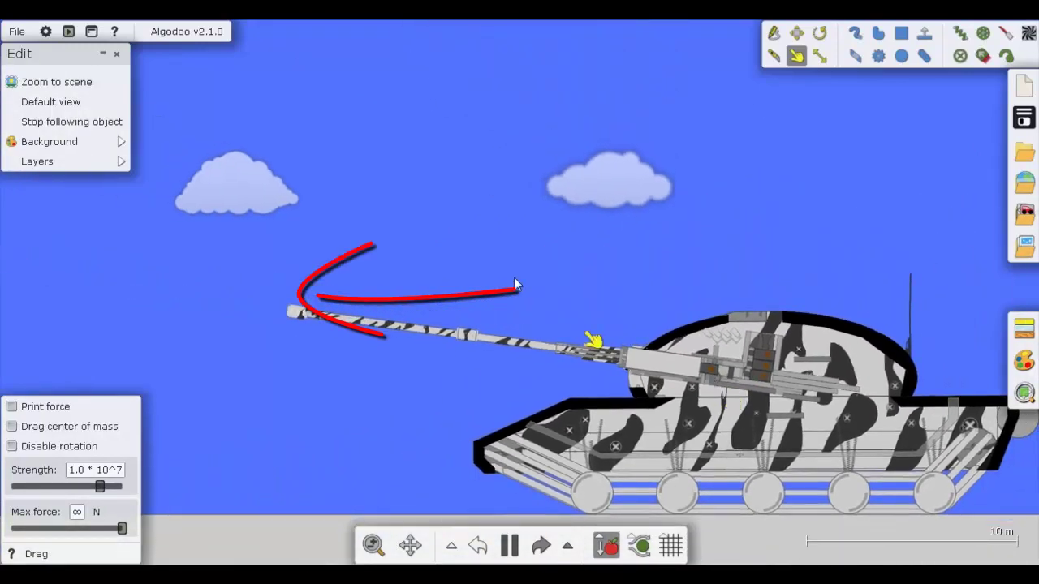
drag(515, 284, 611, 283)
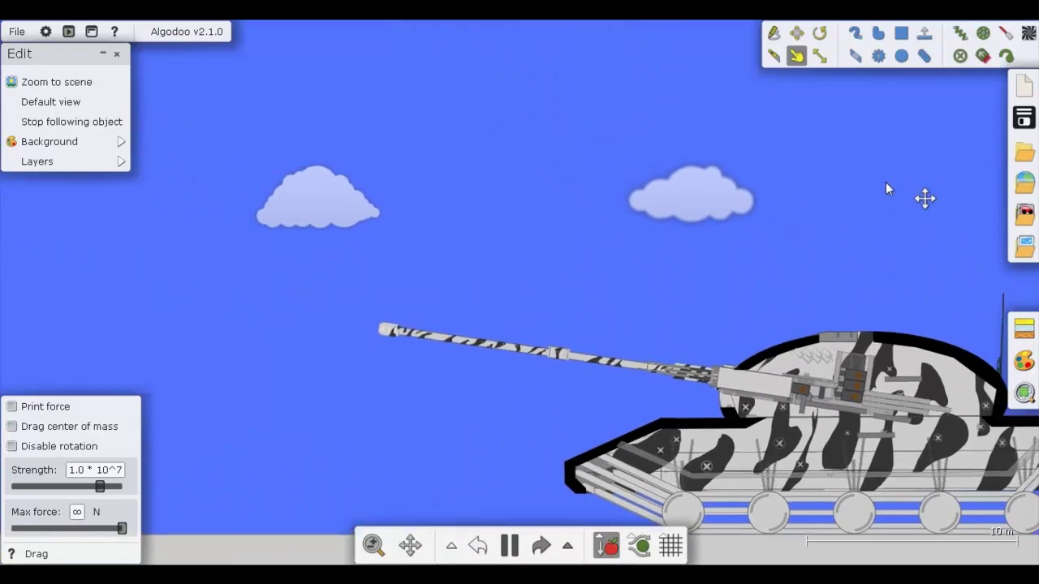
Load the 100cm LMC Chinmoku.III scene from My scenes and start the simulation
click(1024, 154)
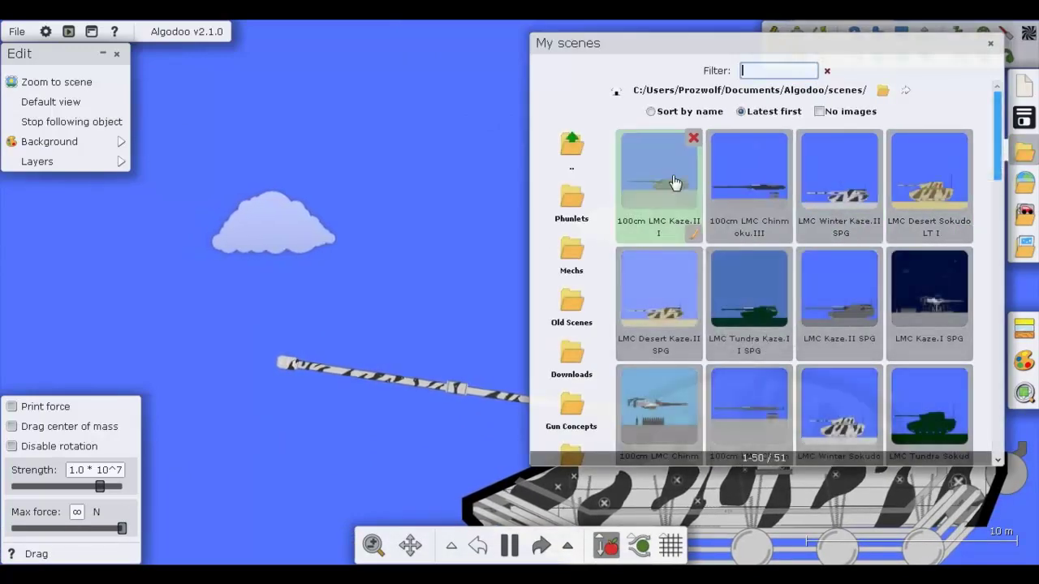
scroll(796, 164, down, 1)
scroll(797, 164, down, 1)
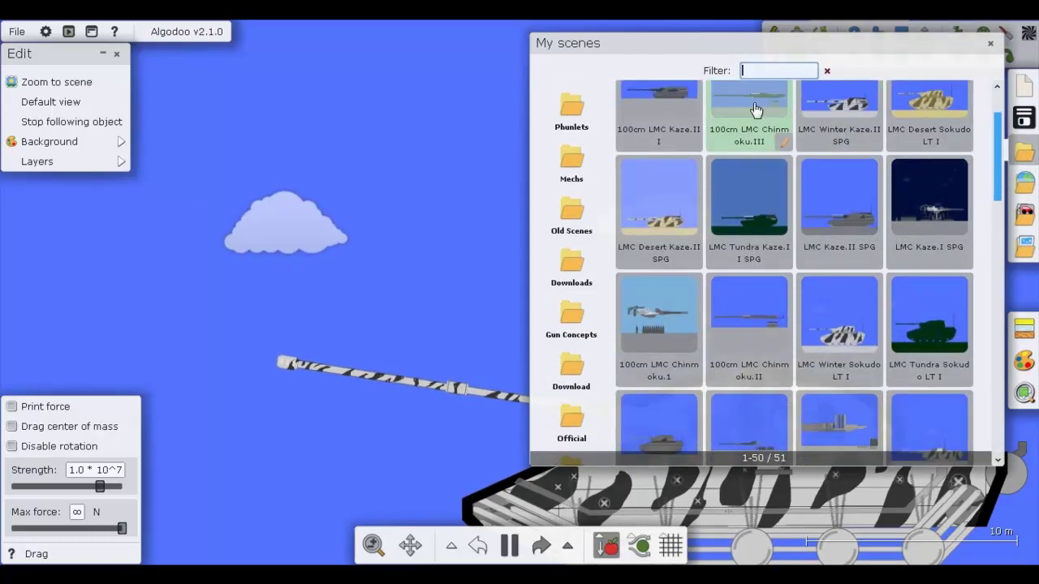
click(844, 327)
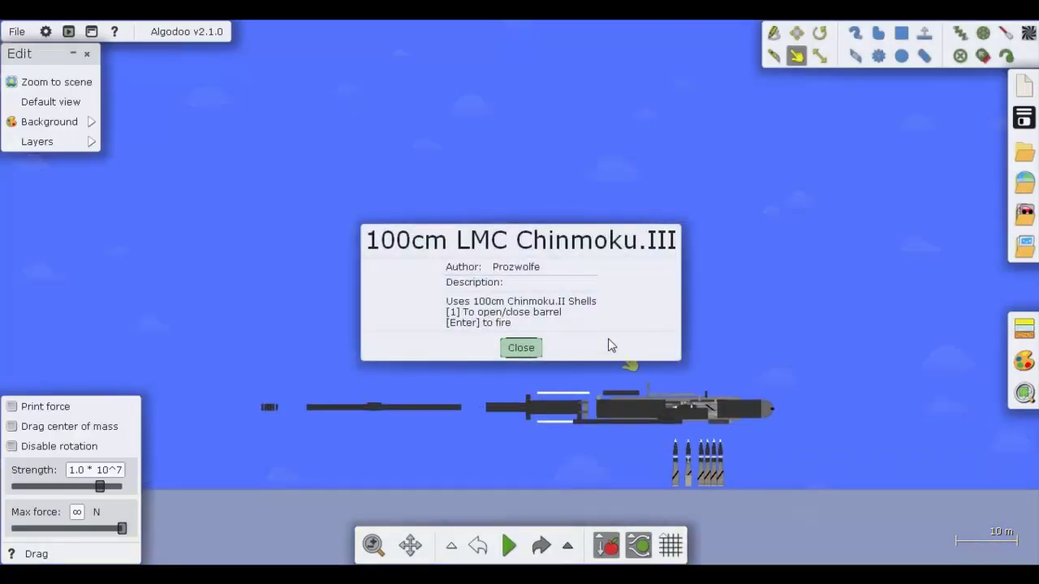
key(space)
Zoom and pan to centre the gun and its shells in view
scroll(746, 271, down, 6)
scroll(624, 313, up, 3)
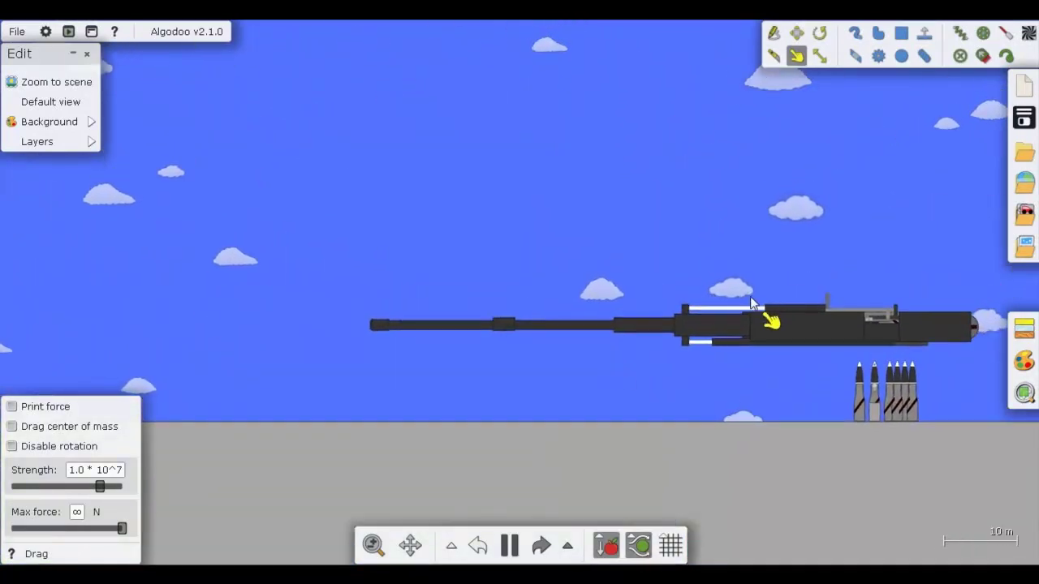
scroll(893, 309, up, 5)
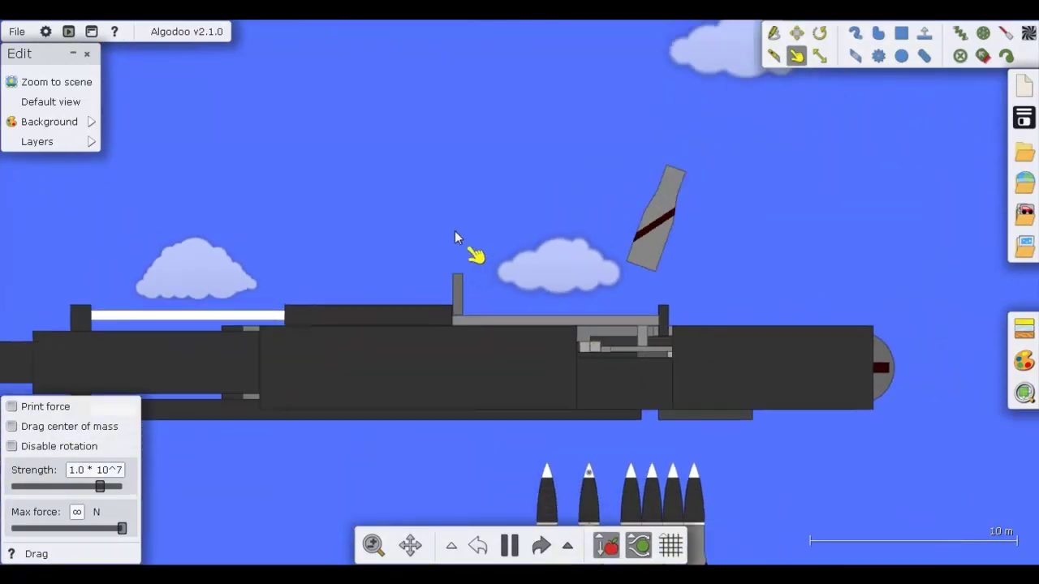
scroll(577, 367, up, 2)
scroll(578, 367, up, 3)
scroll(667, 232, down, 4)
scroll(903, 369, down, 5)
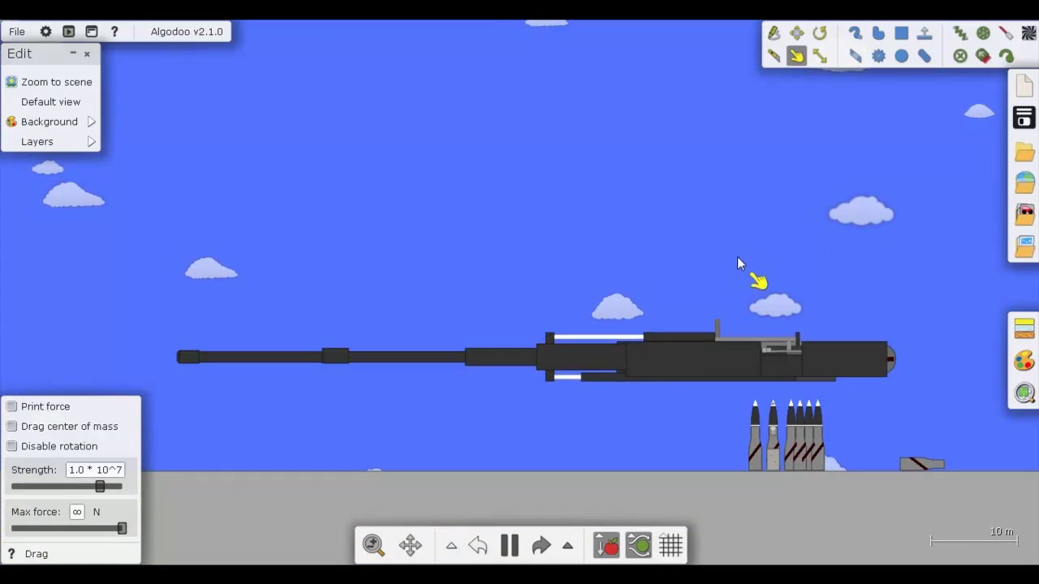
drag(774, 265, 695, 234)
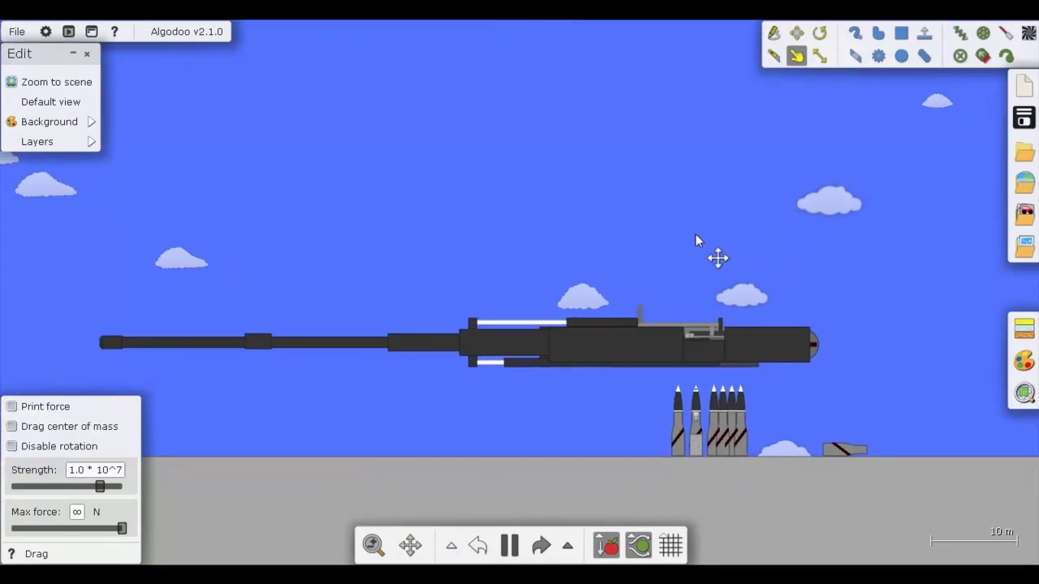
scroll(808, 445, up, 5)
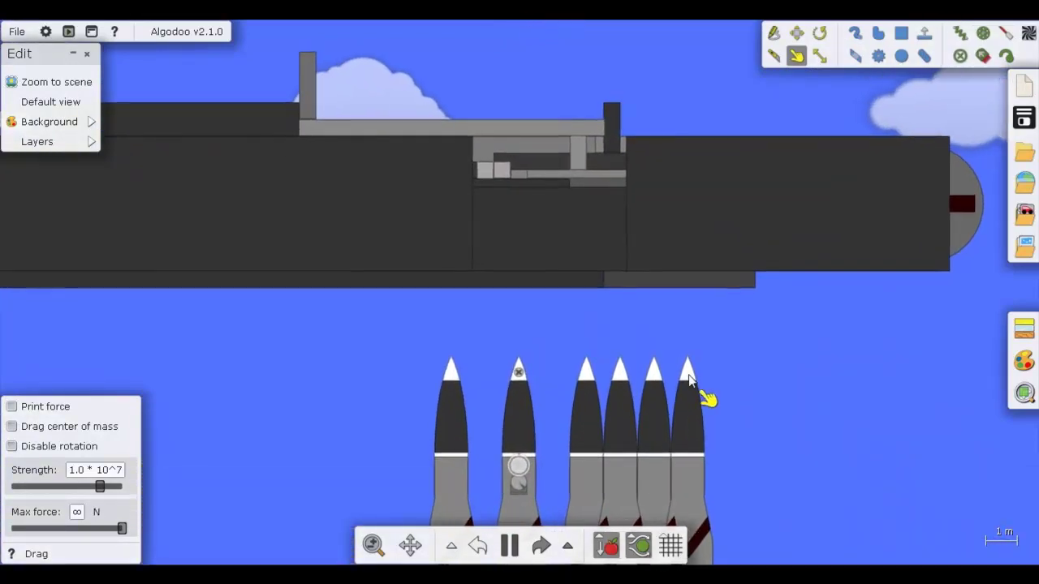
Move the rightmost shell from the ammunition rack onto the gun's loading tray
drag(689, 367, 829, 468)
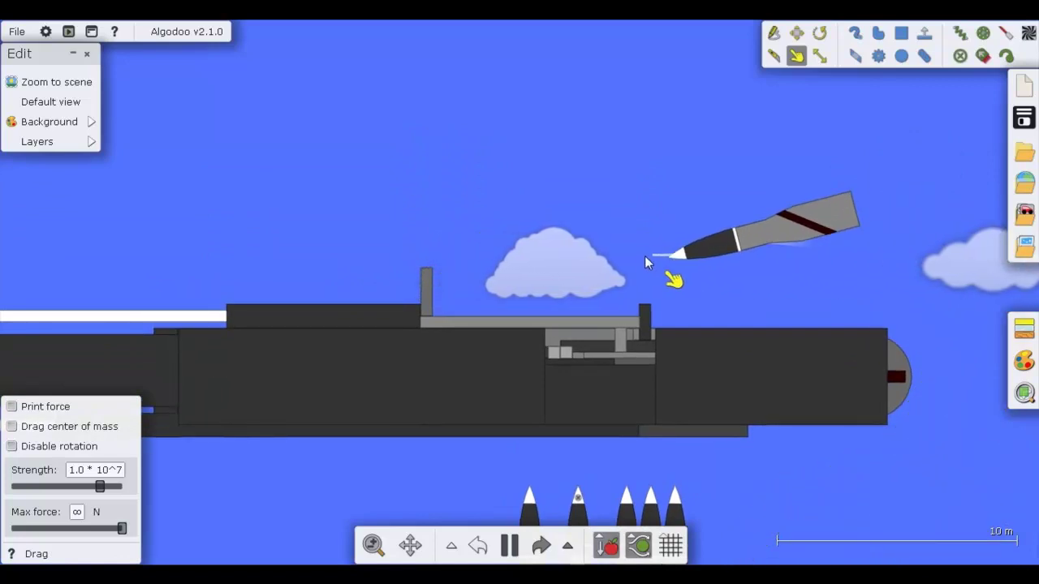
drag(467, 289, 442, 294)
scroll(707, 285, up, 2)
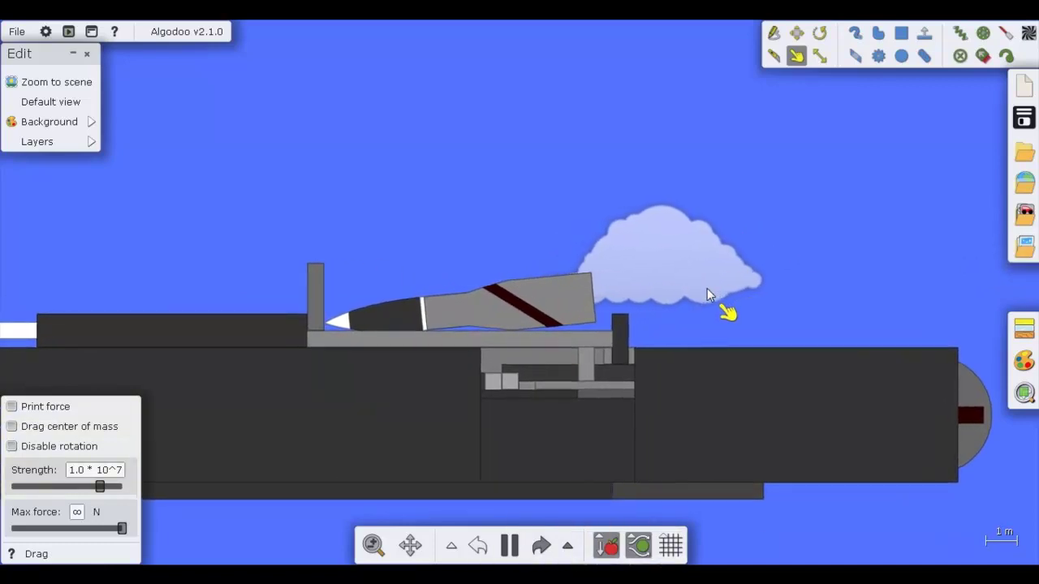